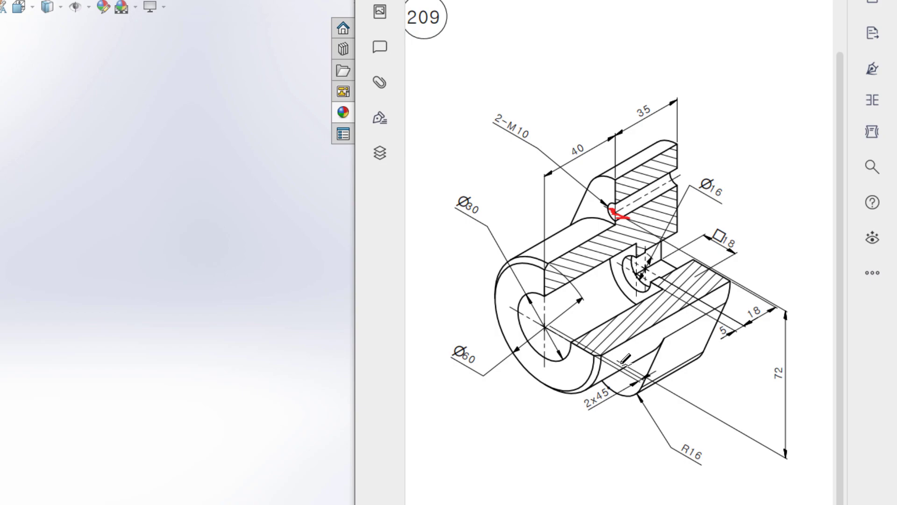
- Examine the vertical dimension between the two M10 hole centres in the reference drawing
mouse_move(781, 353)
left_mouse_down()
mouse_move(761, 372)
mouse_move(766, 353)
left_mouse_up()
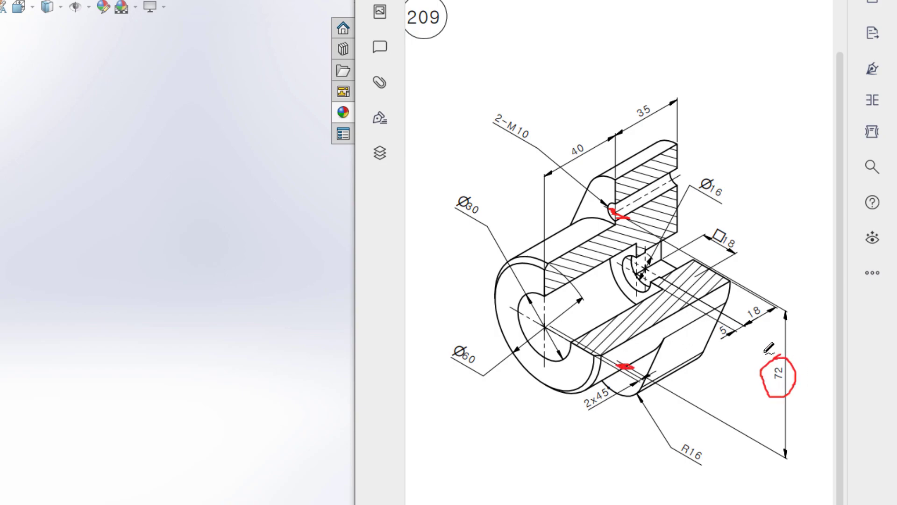
key("ctrl+z")
key("ctrl+z")
key("ctrl+z")
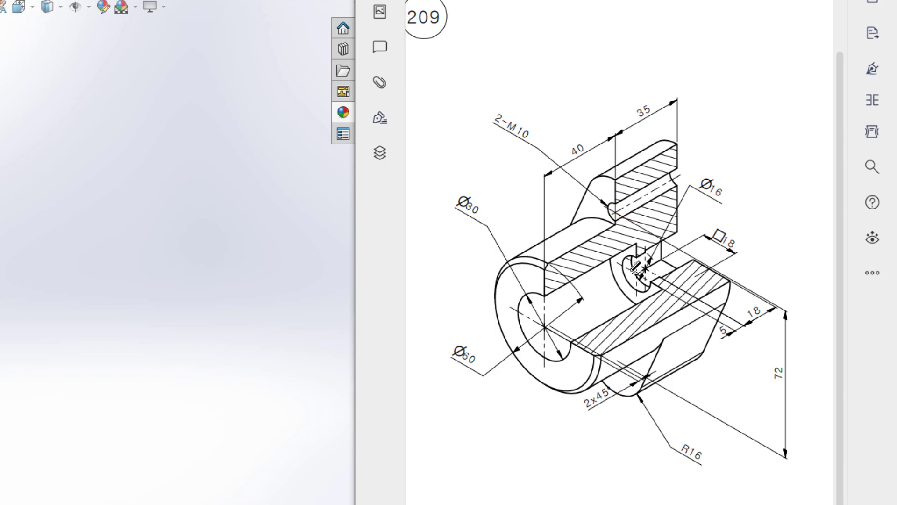
- Examine how the reference drawing dimensions the flange profile: hole spacing, central cylinder diameter, end-lobe radius and the tangent sides joining them
mouse_move(623, 202)
left_mouse_down()
mouse_move(607, 261)
mouse_move(605, 360)
left_mouse_up()
mouse_move(785, 358)
left_mouse_down()
mouse_move(771, 387)
mouse_move(758, 361)
left_mouse_up()
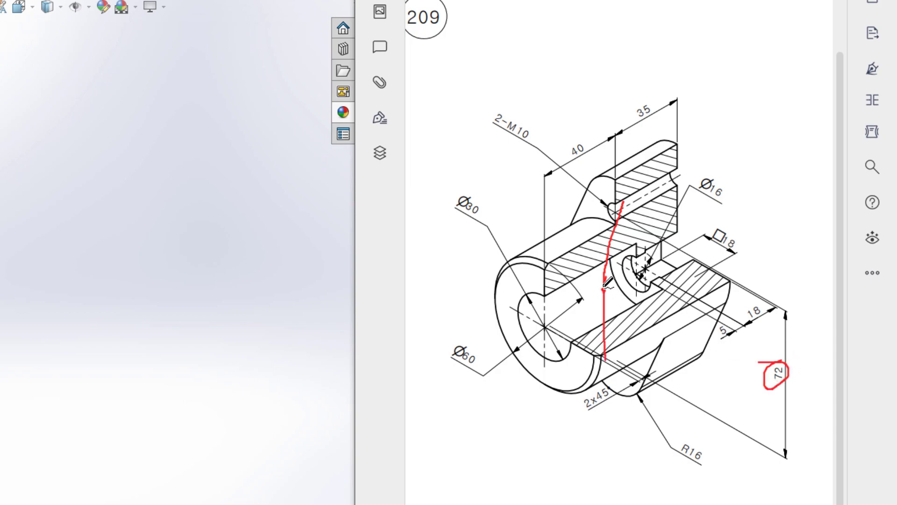
mouse_move(571, 217)
left_mouse_down()
mouse_move(628, 229)
mouse_move(663, 278)
mouse_move(657, 334)
mouse_move(584, 345)
mouse_move(568, 231)
mouse_move(578, 233)
left_mouse_up()
left_click_drag(605, 355, 603, 374)
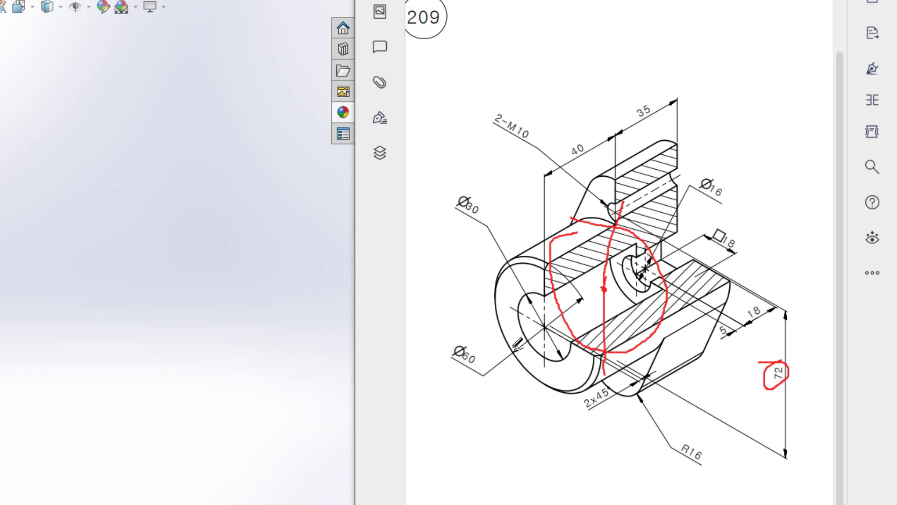
left_click_drag(452, 336, 476, 345)
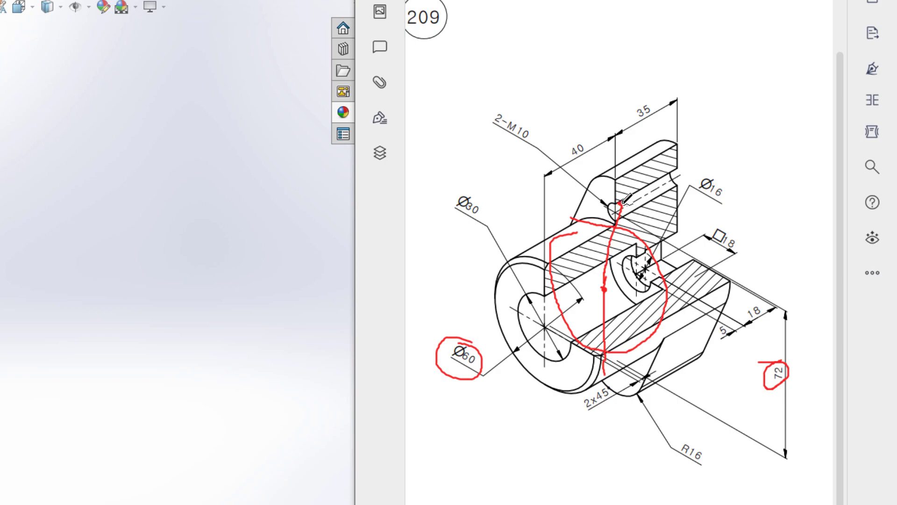
mouse_move(598, 210)
left_mouse_down()
mouse_move(652, 221)
mouse_move(613, 169)
mouse_move(607, 173)
left_mouse_up()
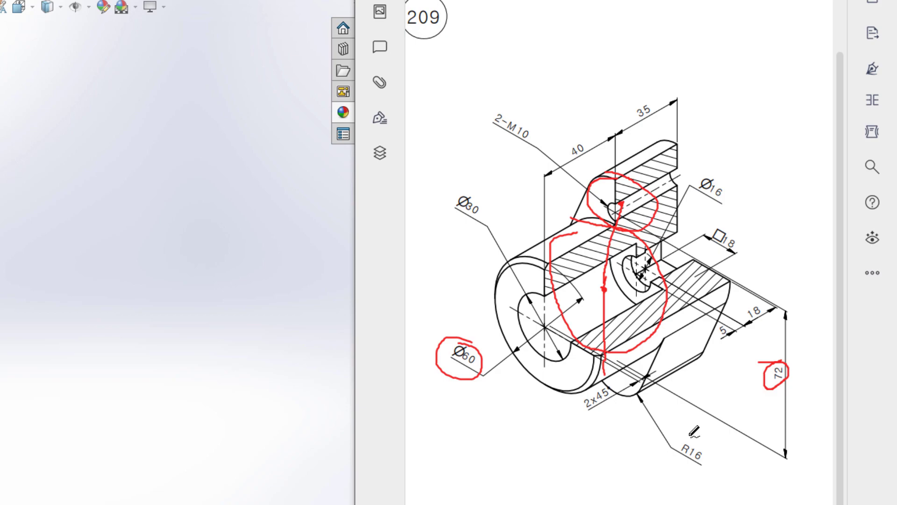
mouse_move(685, 438)
left_mouse_down()
mouse_move(719, 446)
mouse_move(681, 429)
left_mouse_up()
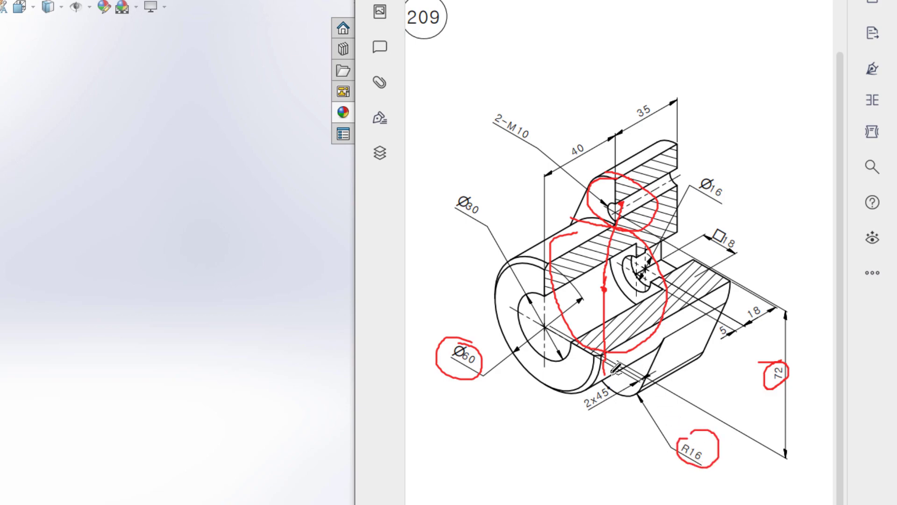
mouse_move(598, 381)
left_mouse_down()
mouse_move(656, 357)
mouse_move(584, 365)
mouse_move(604, 374)
left_mouse_up()
mouse_move(713, 428)
left_mouse_down()
mouse_move(681, 450)
mouse_move(714, 426)
left_mouse_up()
mouse_move(673, 291)
left_mouse_down()
mouse_move(665, 355)
mouse_move(647, 216)
left_mouse_up()
left_click_drag(600, 176, 562, 239)
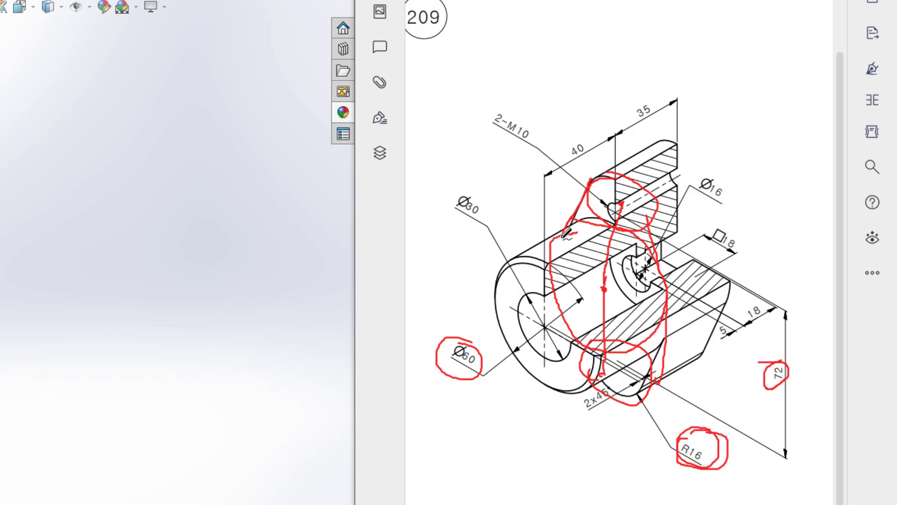
left_click_drag(564, 326, 595, 374)
key("ctrl+z")
key("ctrl+z")
key("ctrl+z")
key("ctrl+z")
key("ctrl+z")
key("ctrl+z")
key("ctrl+z")
key("ctrl+z")
key("ctrl+z")
key("ctrl+z")
key("ctrl+z")
key("ctrl+z")
- Examine the thickness dimension of the flange in the reference drawing
mouse_move(658, 98)
left_mouse_down()
mouse_move(633, 132)
mouse_move(656, 99)
mouse_move(645, 100)
left_mouse_up()
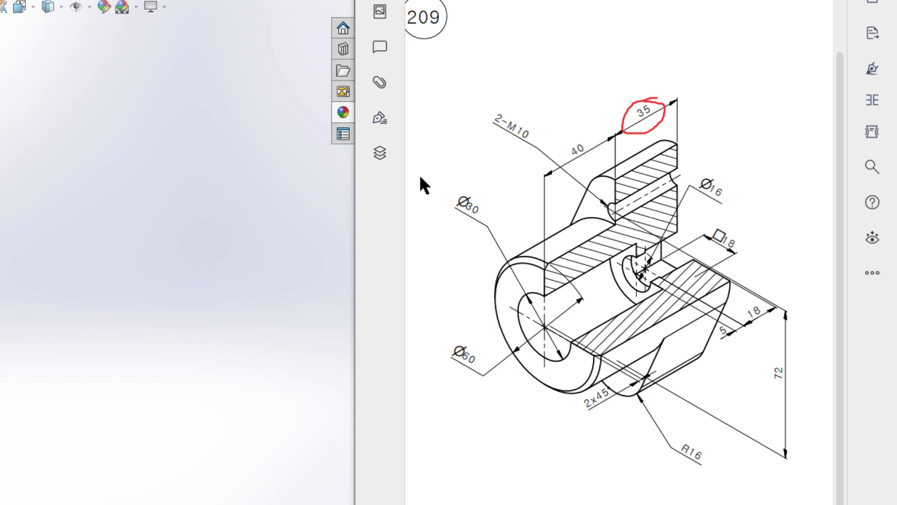
left_click_drag(678, 153, 729, 136)
key("ctrl+z")
key("ctrl+z")
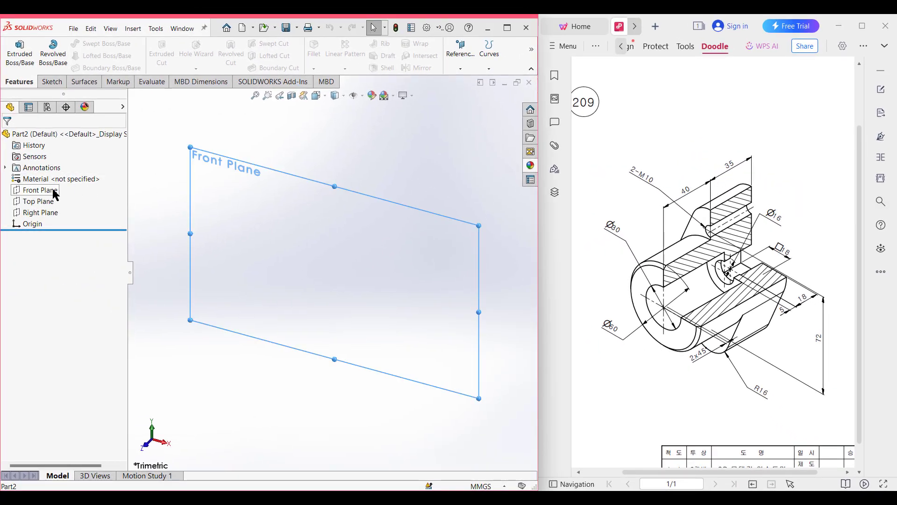
- Start a sketch on the Front Plane and draw a vertical midpoint line 72 mm long centred on the origin
right_click(54, 195)
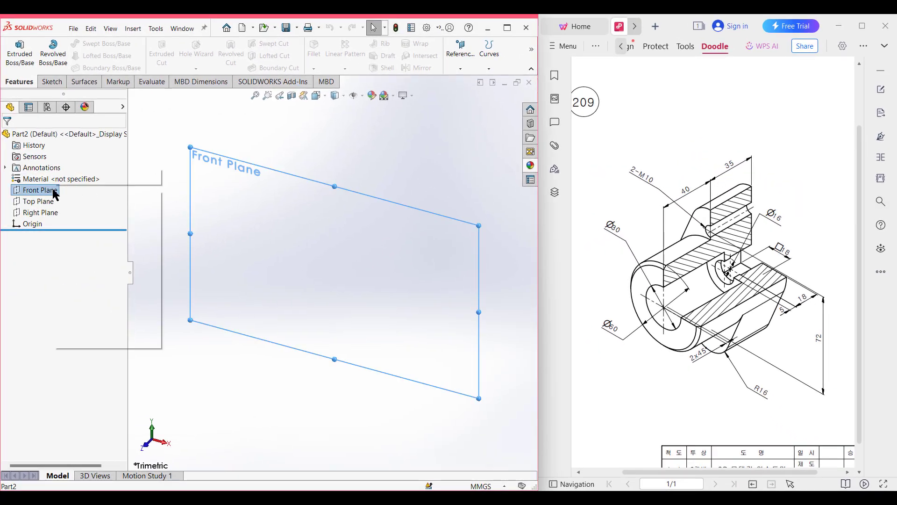
left_click(61, 177)
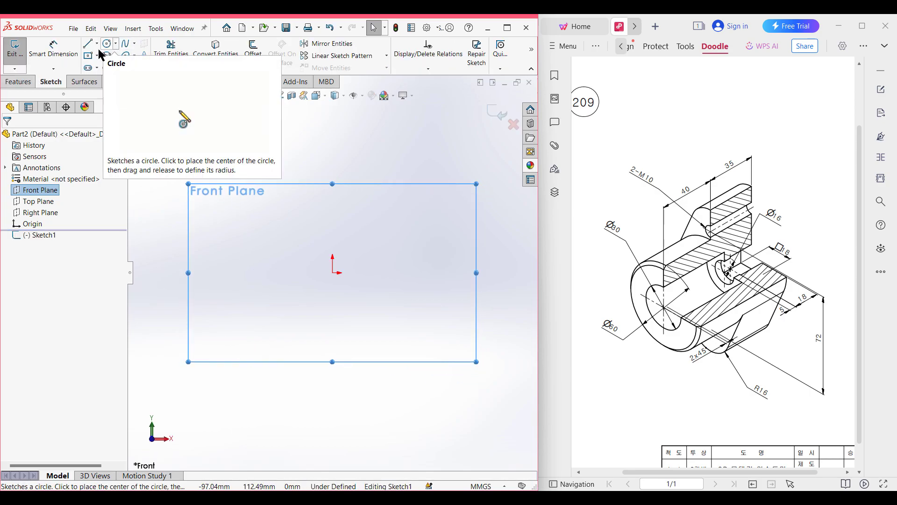
left_click(96, 43)
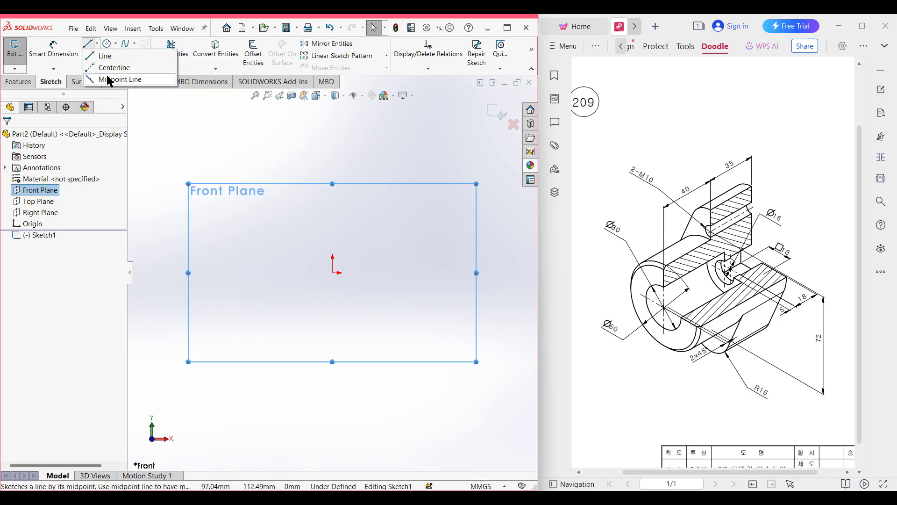
left_click(112, 79)
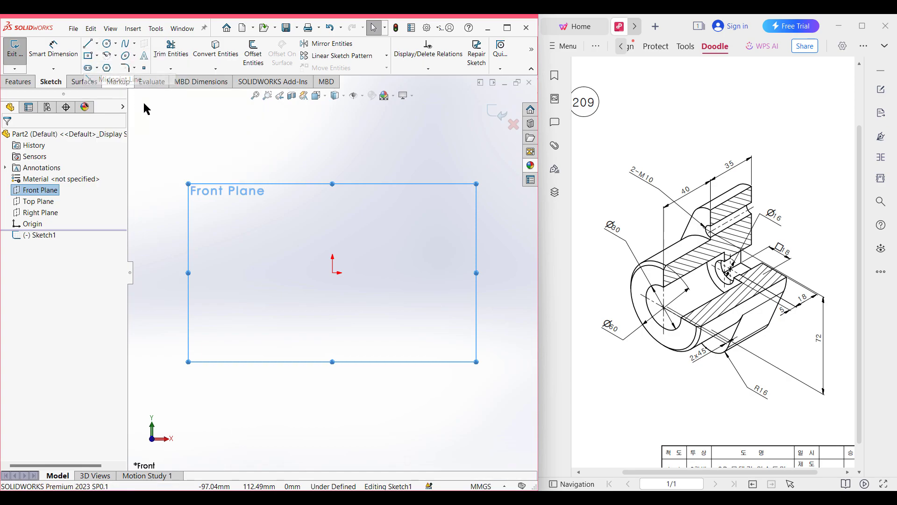
left_click(332, 273)
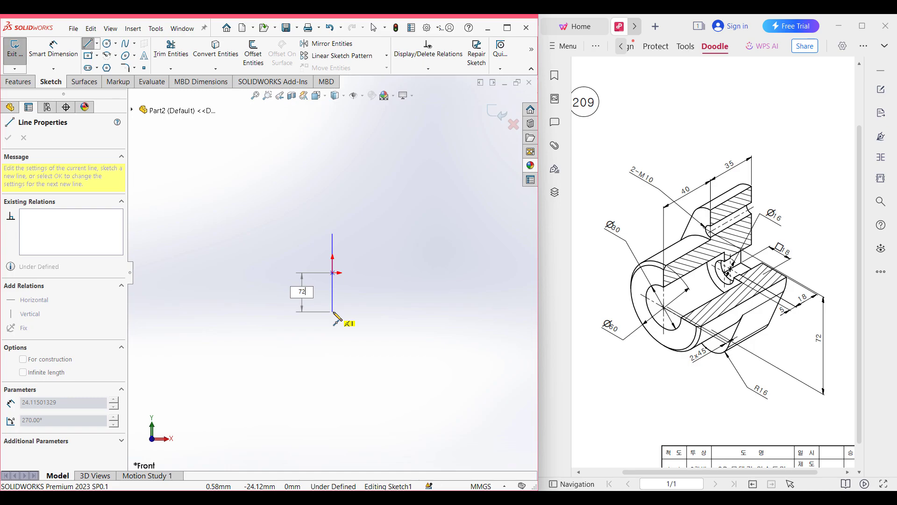
key("Return")
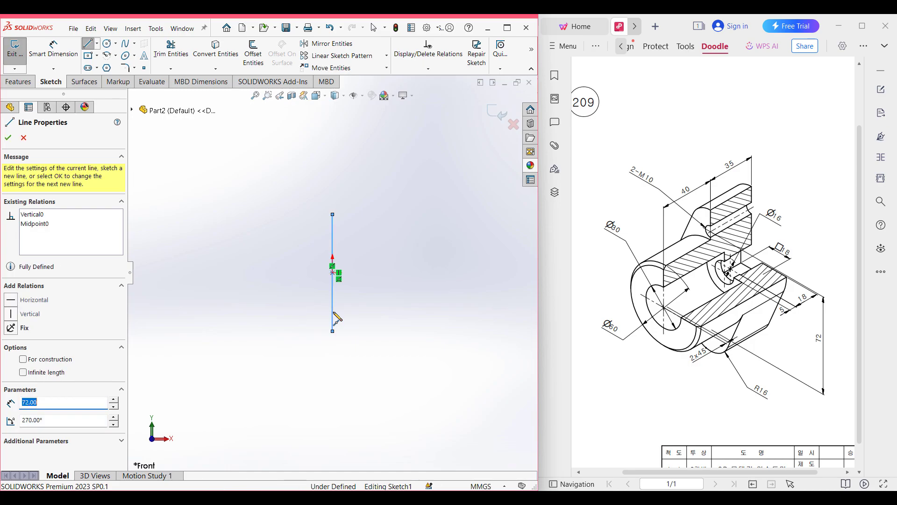
key("Escape")
key("Escape")
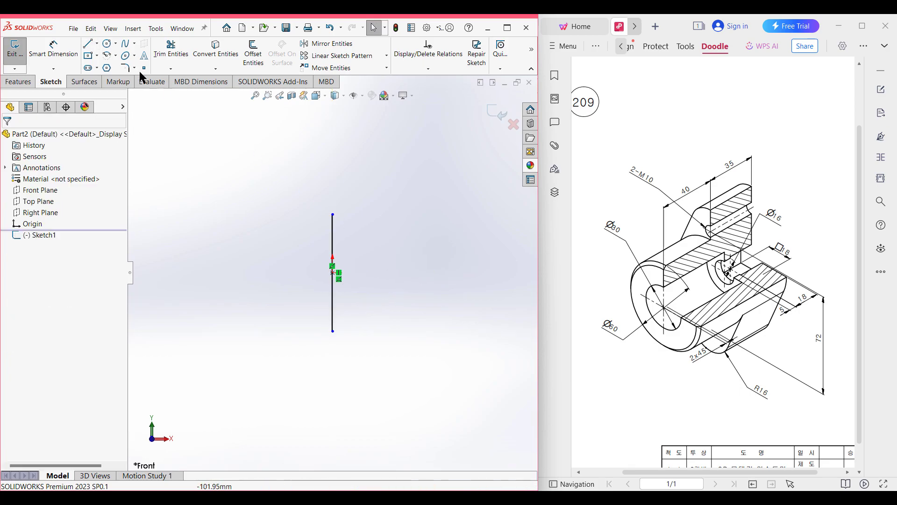
- Dimension the vertical line's length at 72 mm
left_click(53, 50)
left_click(332, 245)
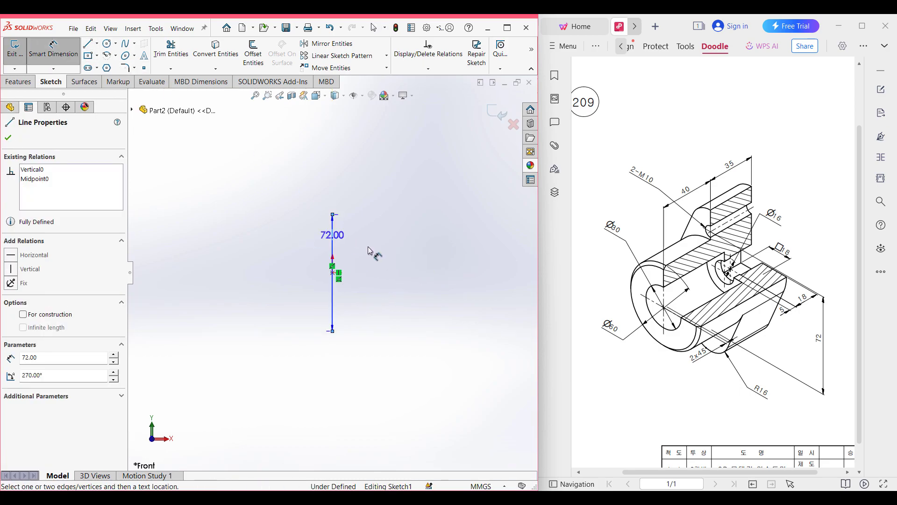
left_click(371, 255)
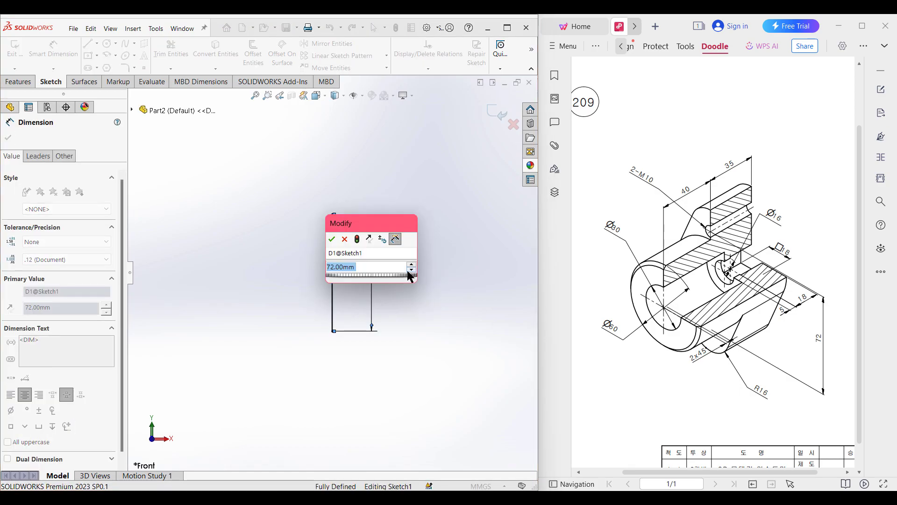
left_click(333, 240)
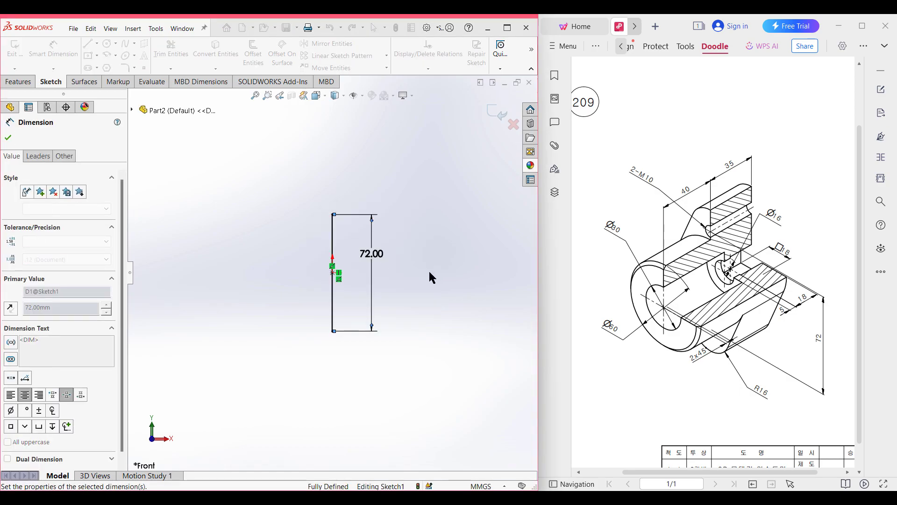
left_click(429, 276)
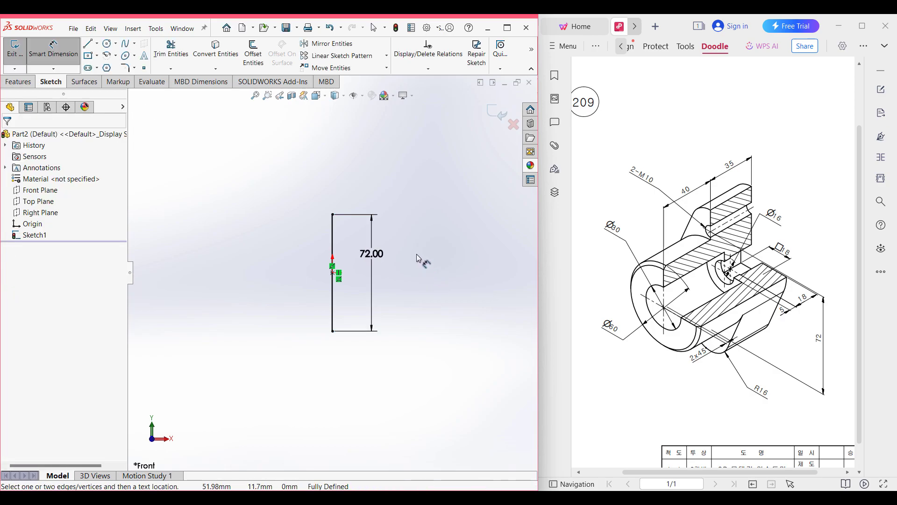
left_click(53, 47)
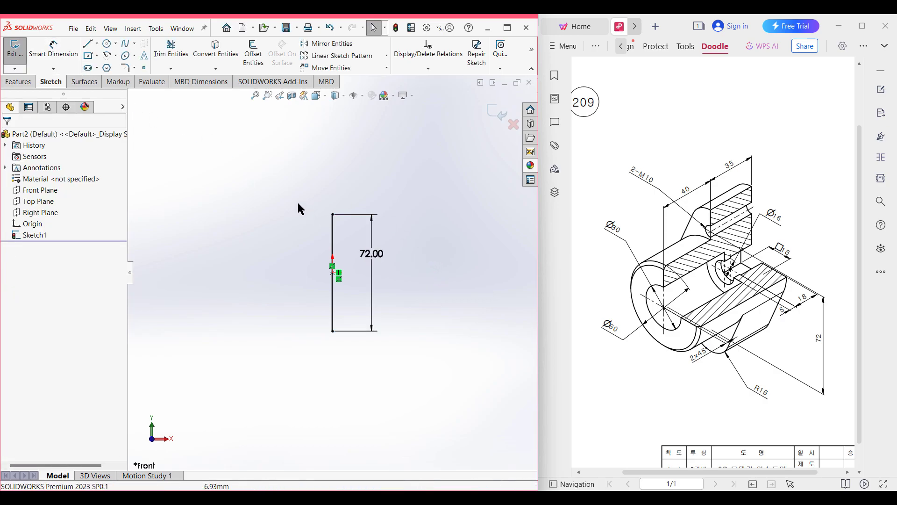
- Convert the vertical line to construction geometry
right_click(276, 193)
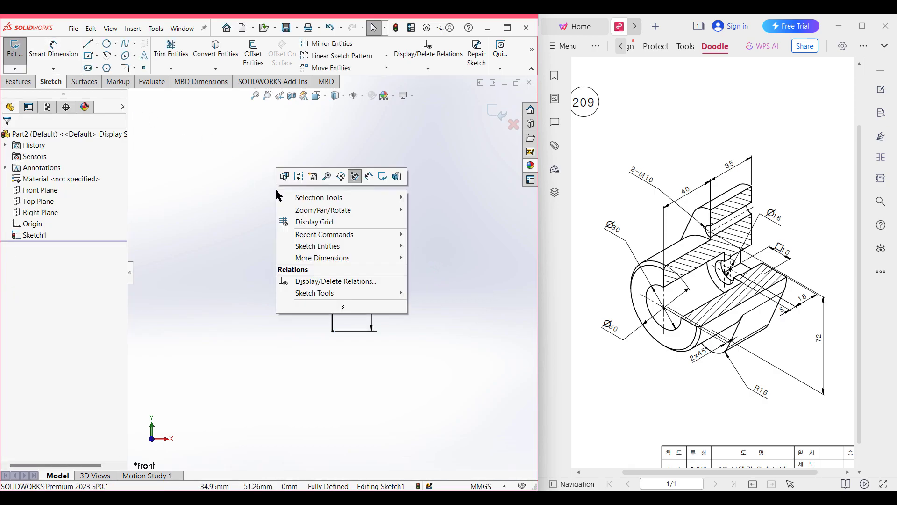
left_click(298, 177)
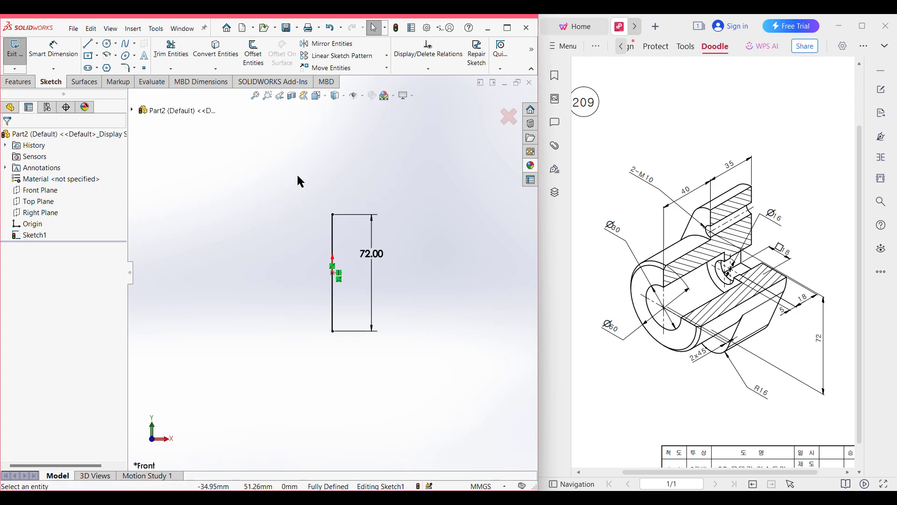
left_click(335, 229)
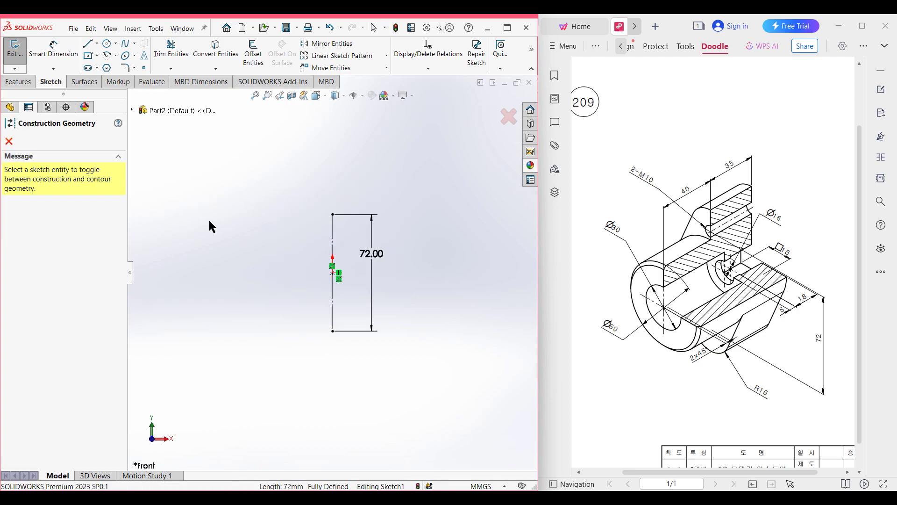
left_click(8, 141)
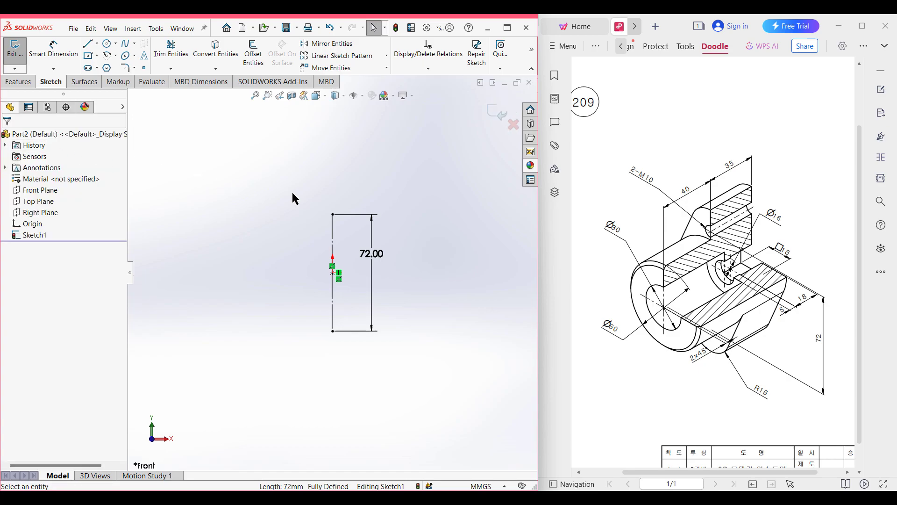
- Draw a circle of 60 mm diameter centred on the origin
scroll(354, 235, "up", 2)
scroll(357, 240, "down", 3)
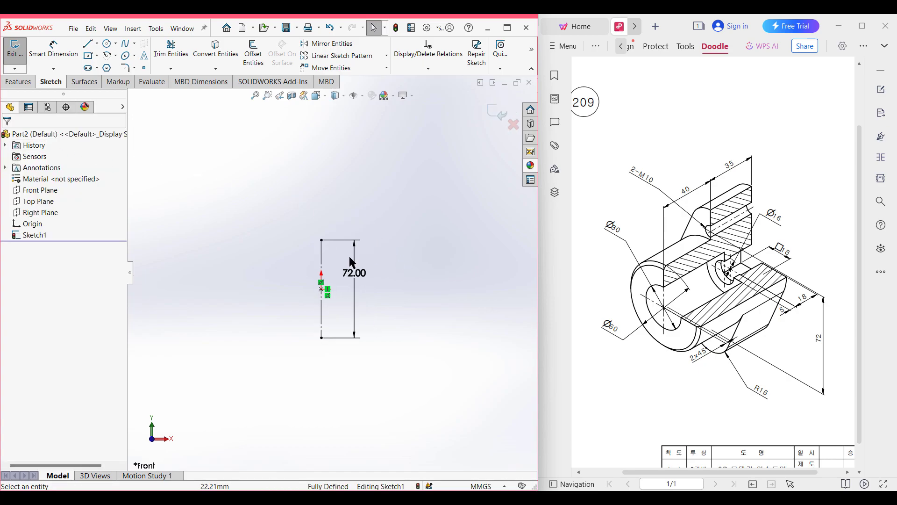
left_click(106, 45)
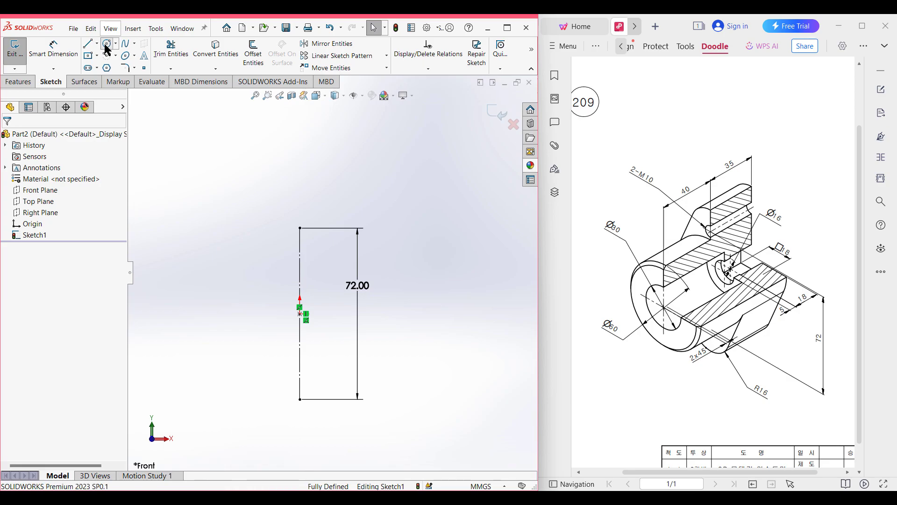
left_click(299, 314)
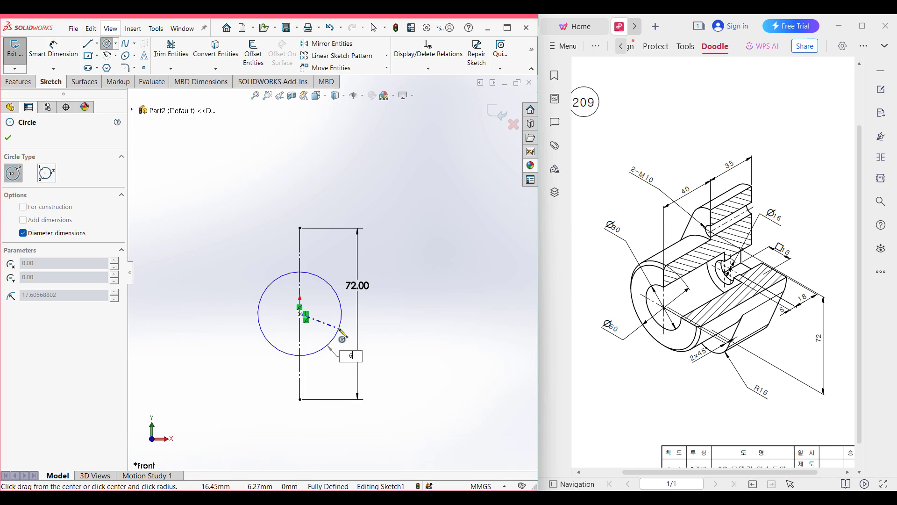
key("Return")
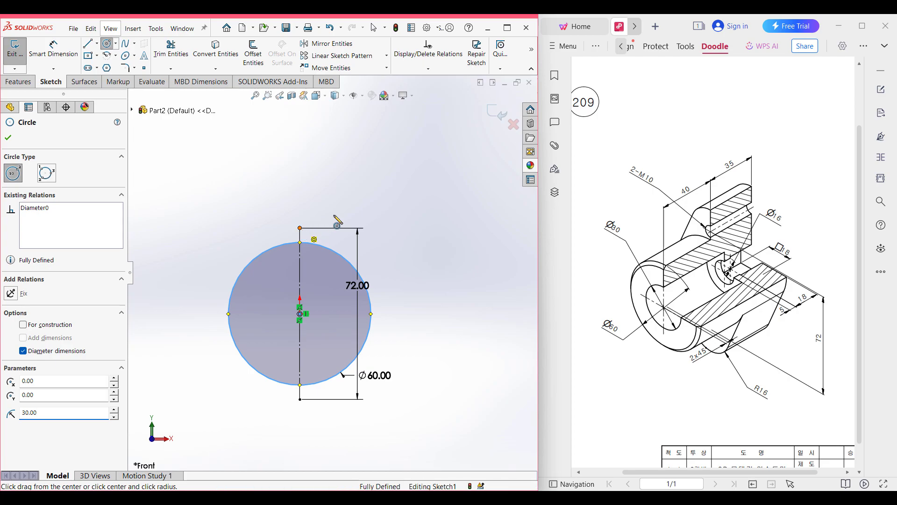
- Draw two circles centred on the construction line's upper and lower endpoints, each with a diameter of 16*2 mm
left_click(299, 228)
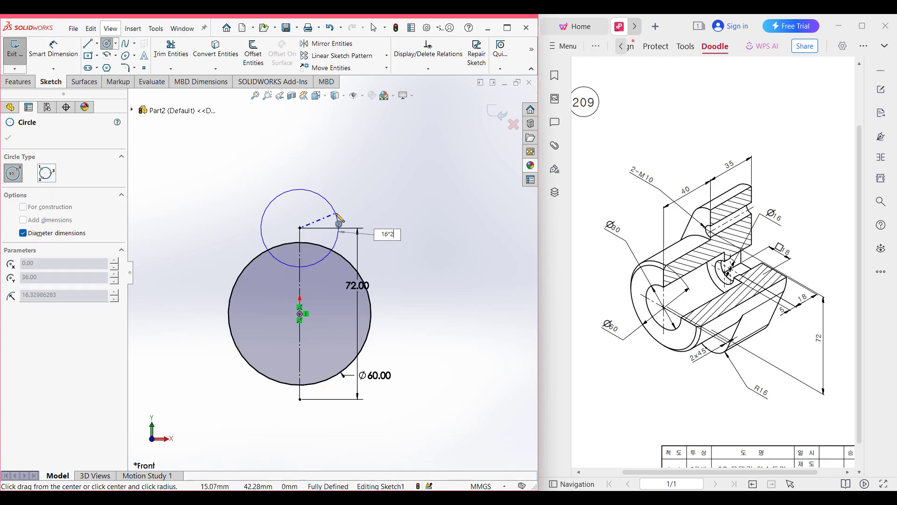
key("Return")
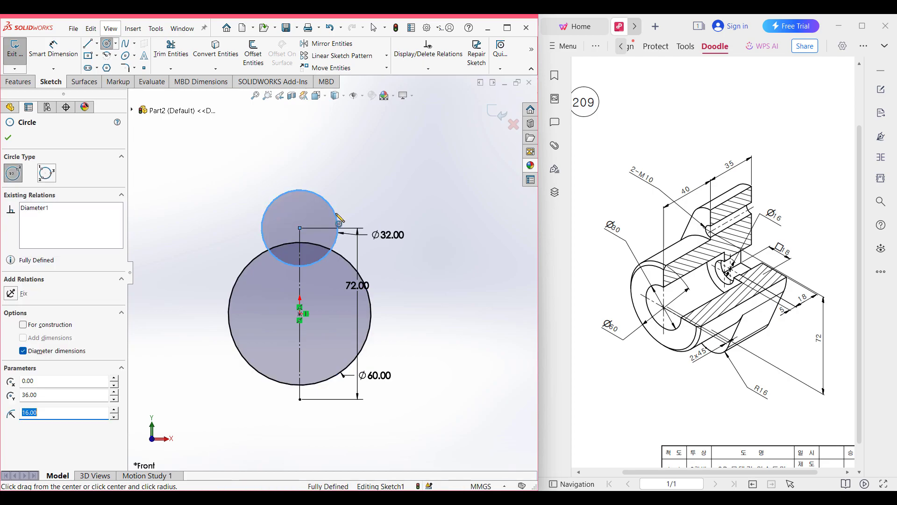
left_click(300, 400)
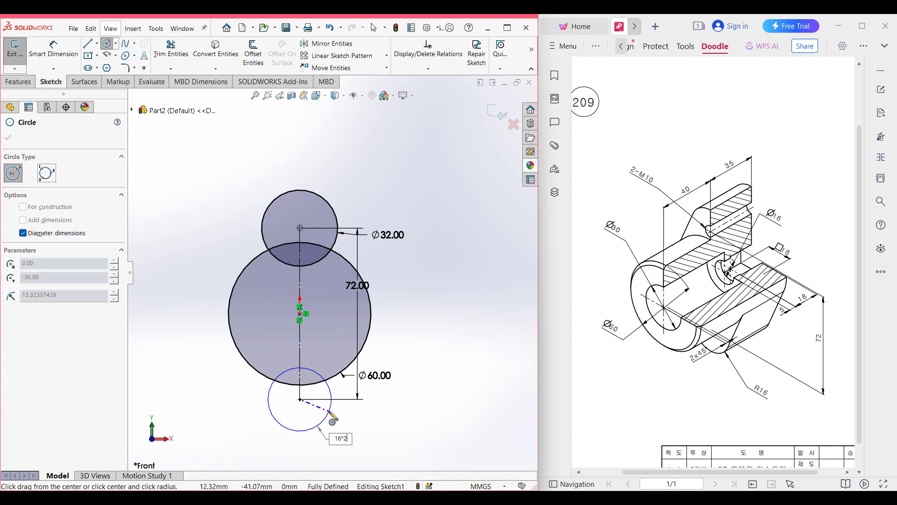
type("16*2")
key("Return")
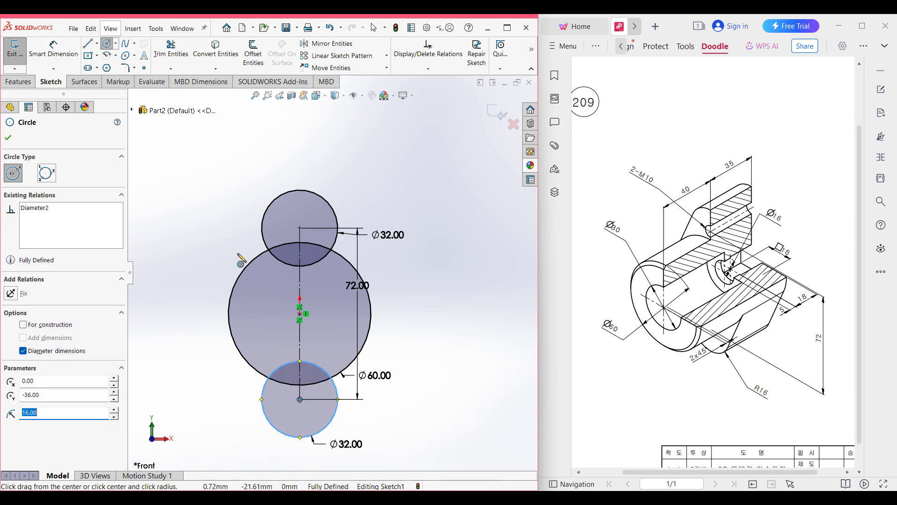
left_click(7, 137)
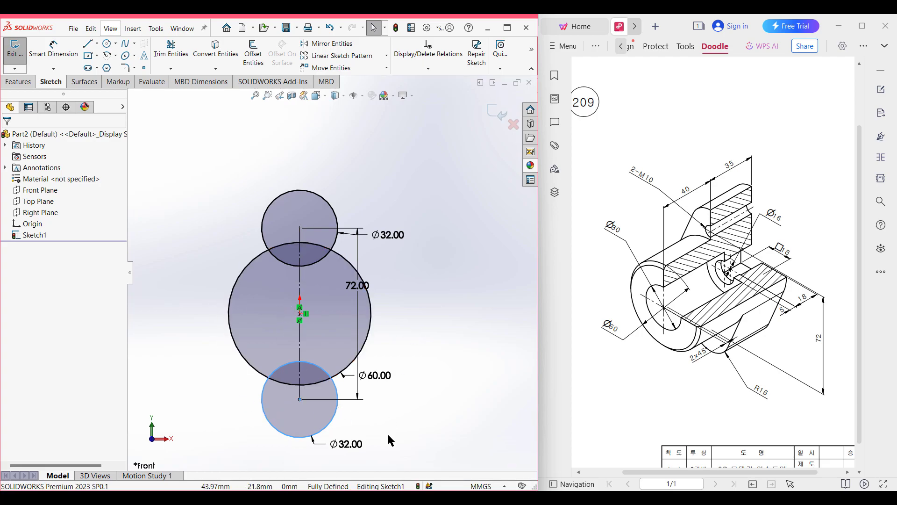
- Sketch a slanted line about 68 mm long to the upper left of the circles, sloping up toward the upper circle
left_click(236, 166)
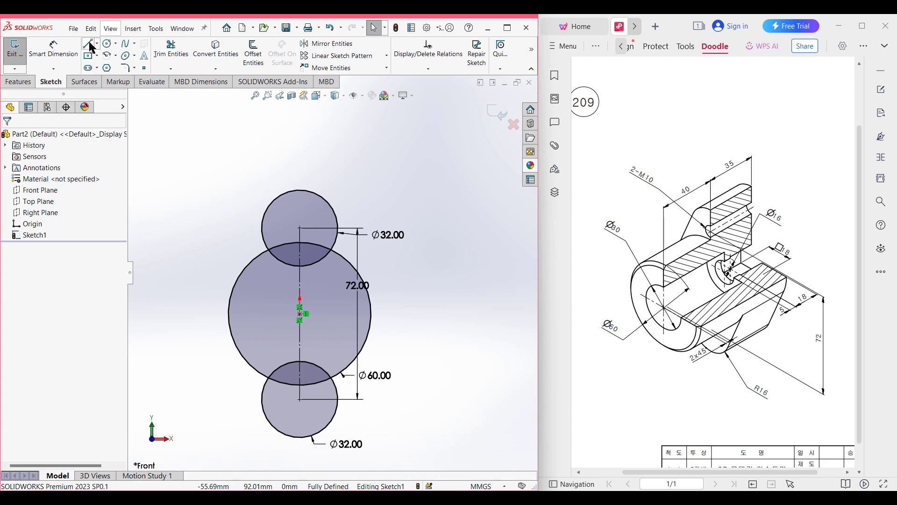
key("l")
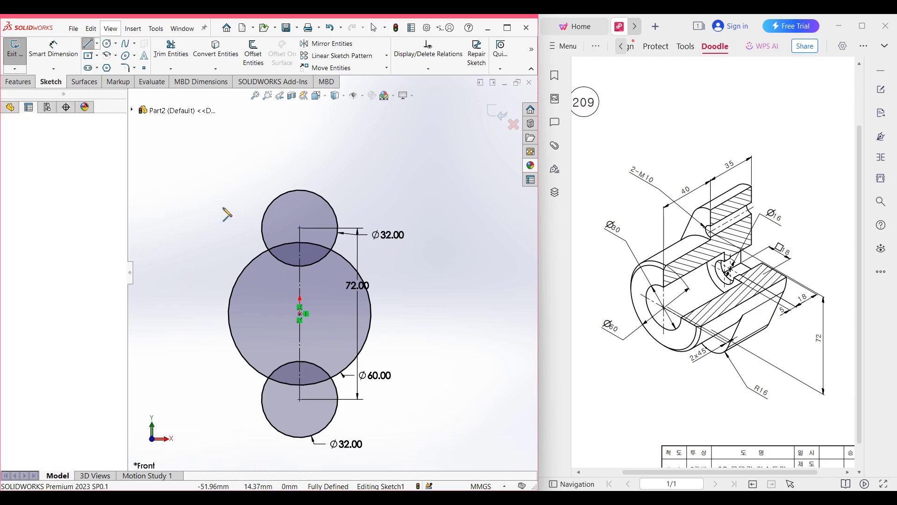
left_click(176, 278)
left_click(266, 144)
key("Escape")
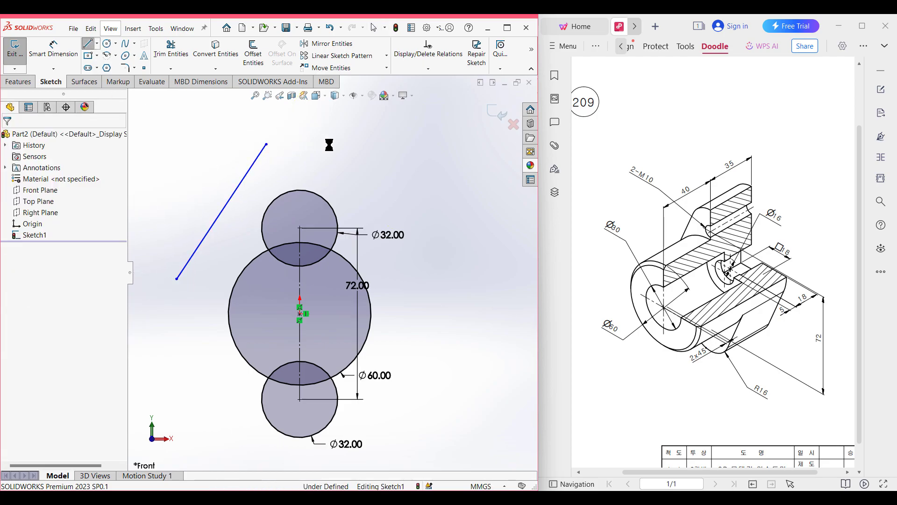
left_click(88, 45)
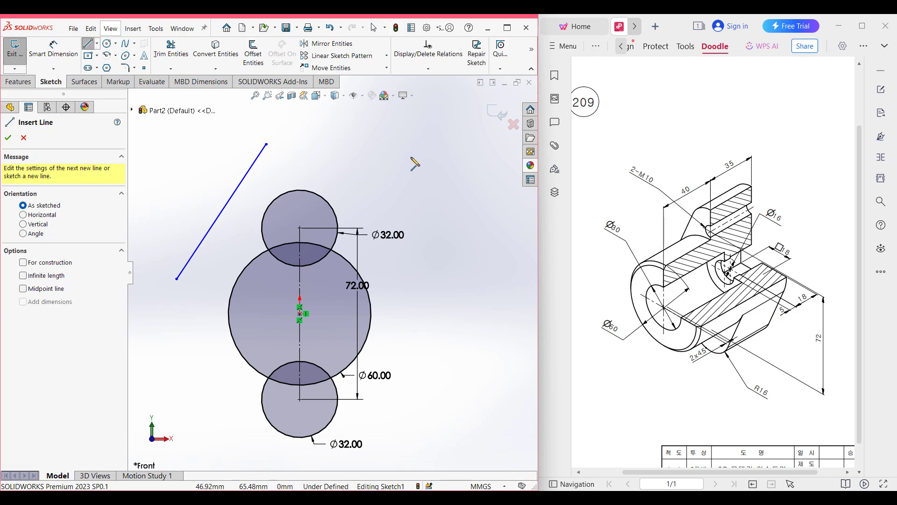
left_click_drag(411, 157, 436, 201)
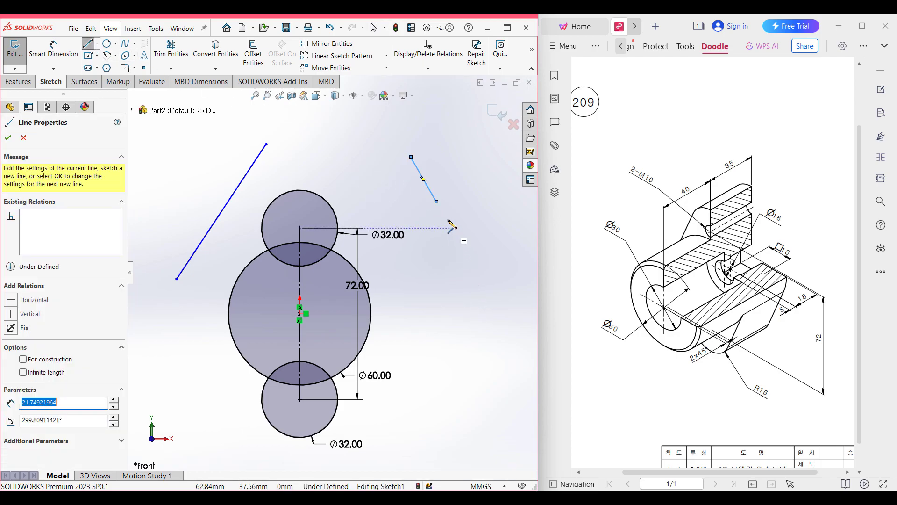
key("Escape")
key("Delete")
- Sketch a slanted line about 70 mm long to the upper right of the circles, descending away from the upper circle
left_click(79, 47)
left_click(88, 44)
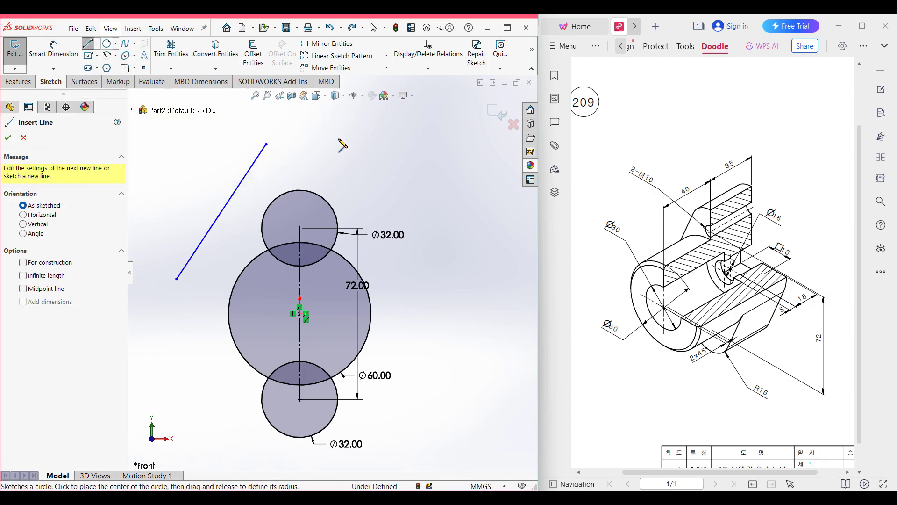
left_click_drag(409, 151, 465, 307)
key("Escape")
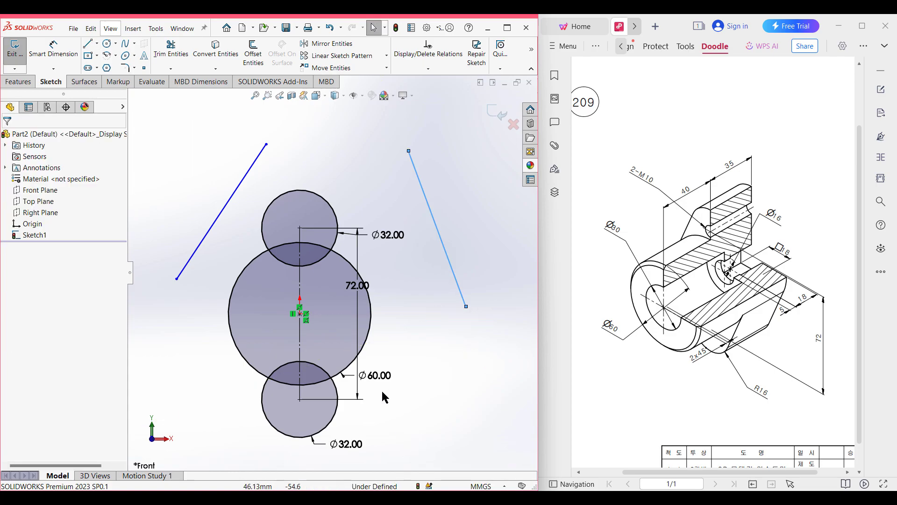
- Sketch a slanted line about 48 mm long to the lower right of the circles, rising outward from beside the lower circle
left_click(88, 44)
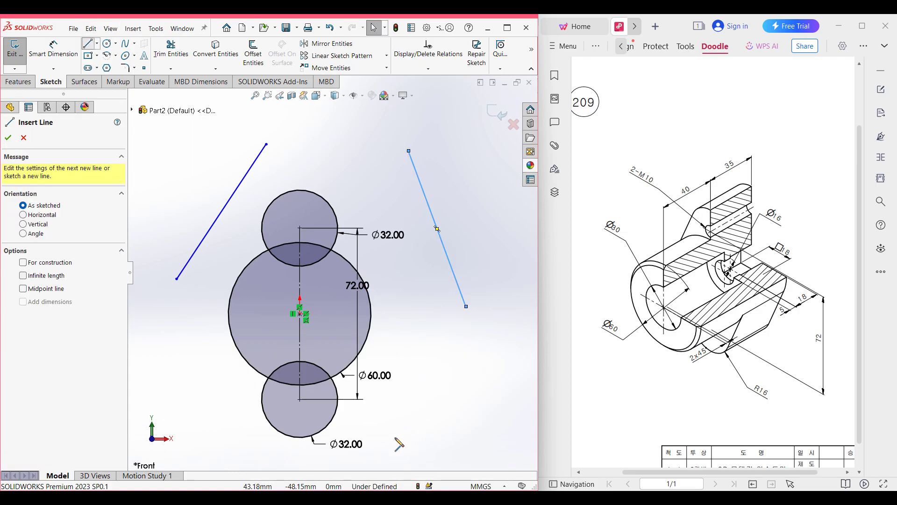
left_click(378, 450)
left_click(423, 346)
key("Escape")
key("Escape")
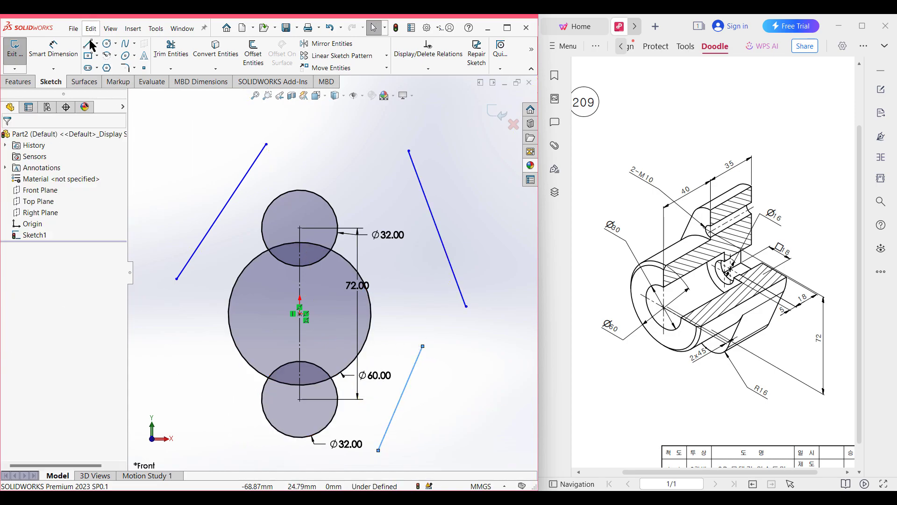
- Sketch a slanted line about 67 mm long to the lower left of the circles, rising outward from beside the lower circle
left_click(89, 44)
left_click(251, 431)
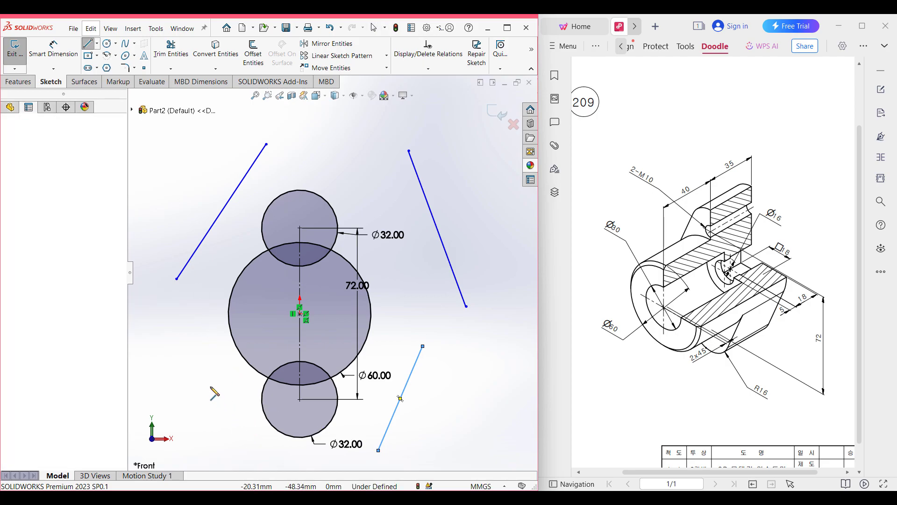
left_click(159, 302)
key("Escape")
key("Escape")
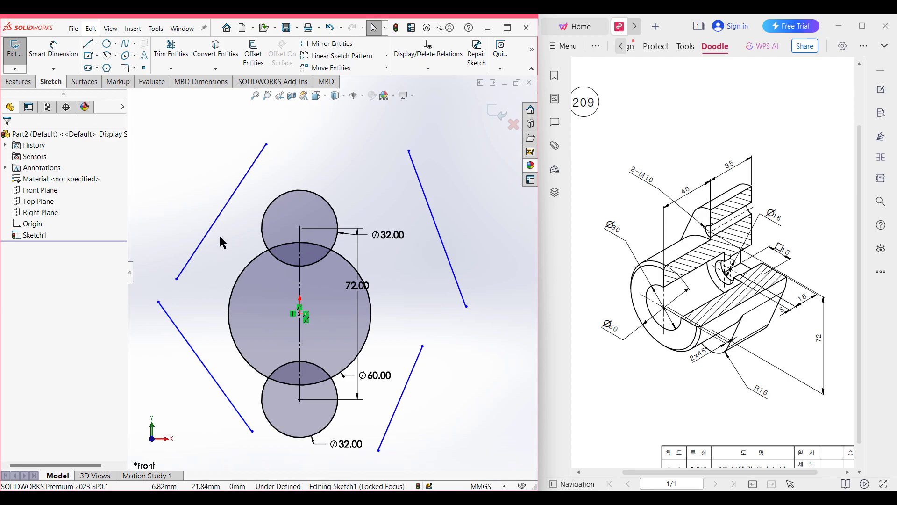
- Make the upper-left line tangent to both the upper 32 mm circle and the central 60 mm circle
left_click(236, 192)
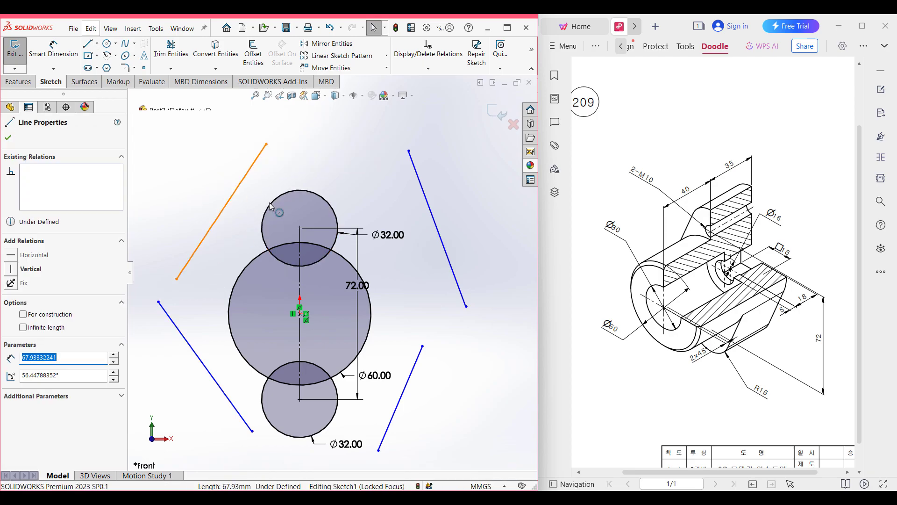
left_click(270, 204)
left_click(30, 302)
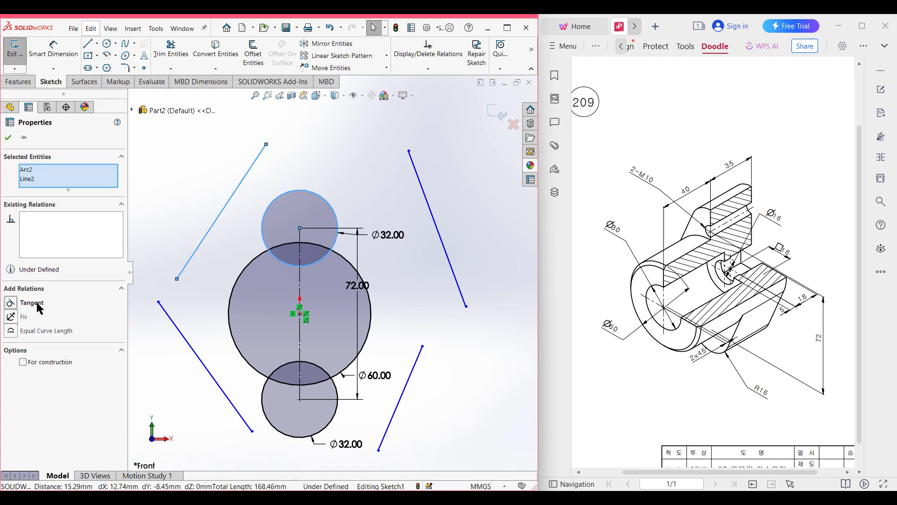
left_click(8, 137)
left_click(235, 263)
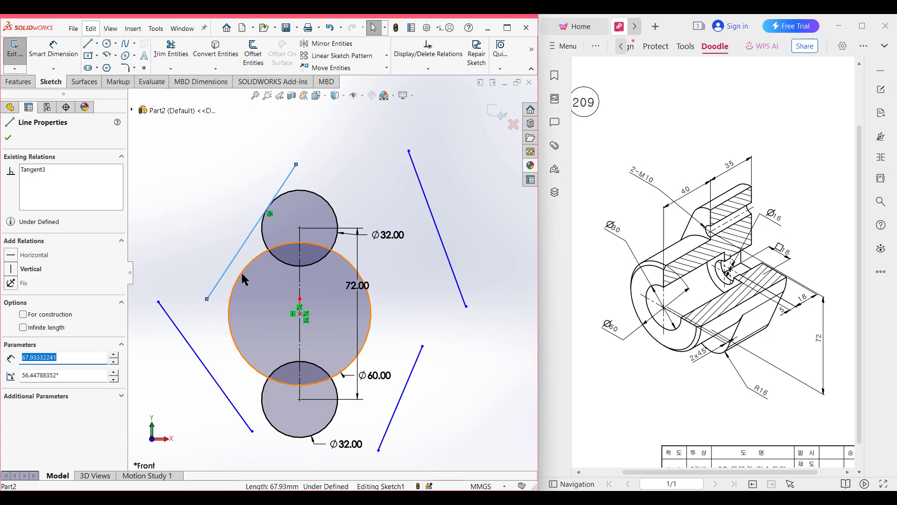
left_click(237, 277, "ctrl")
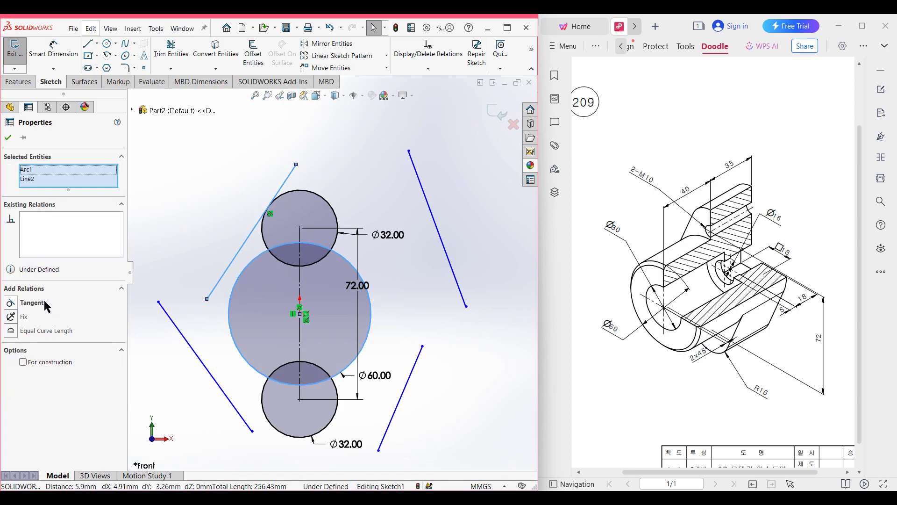
left_click(47, 306)
left_click(8, 137)
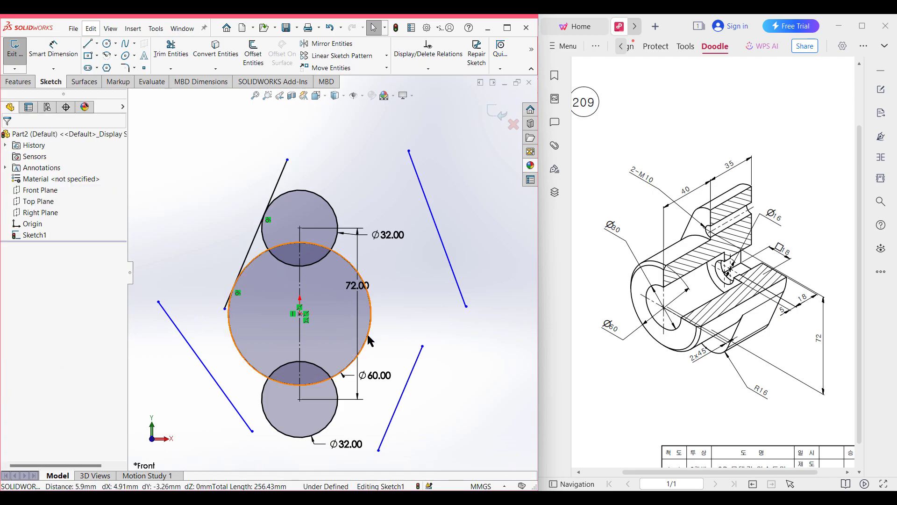
- Make the upper-right line tangent to both the upper 32 mm circle and the central 60 mm circle
left_click(339, 213)
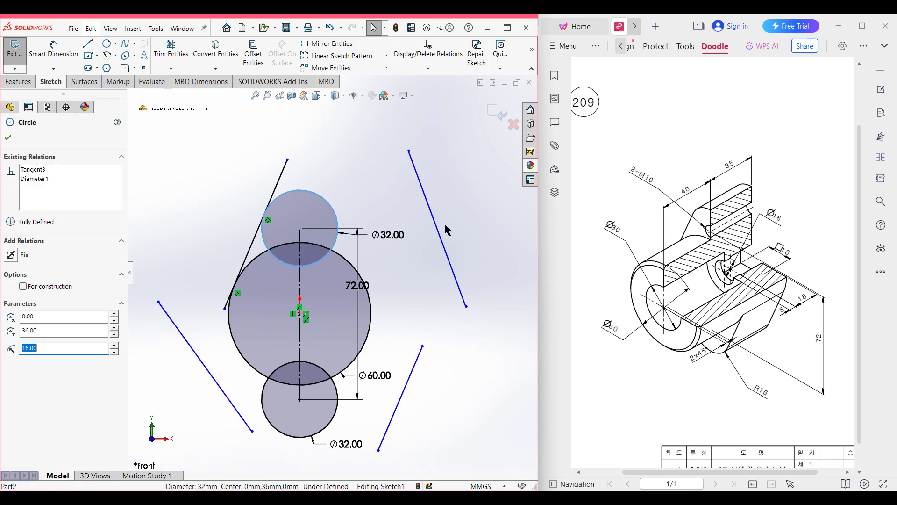
left_click(441, 238, "ctrl")
left_click(43, 304)
left_click(8, 137)
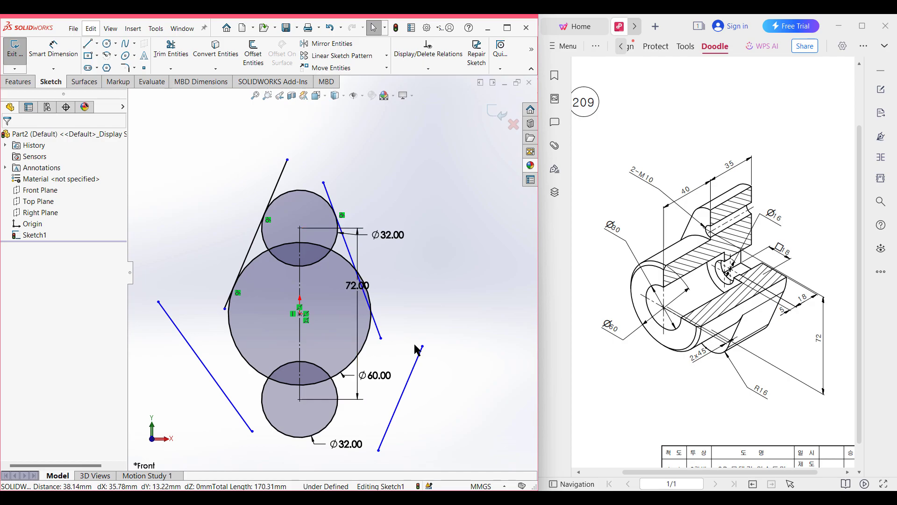
left_click(377, 300)
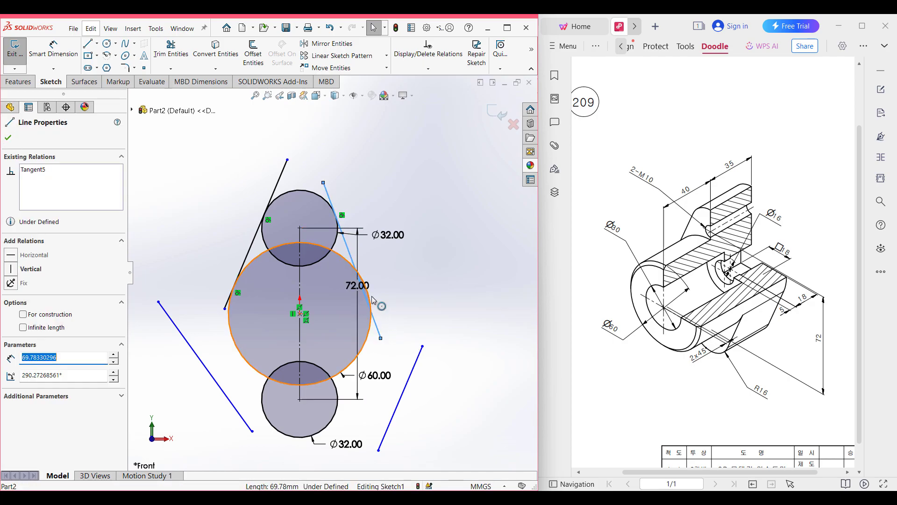
left_click(373, 300, "ctrl")
left_click(32, 302)
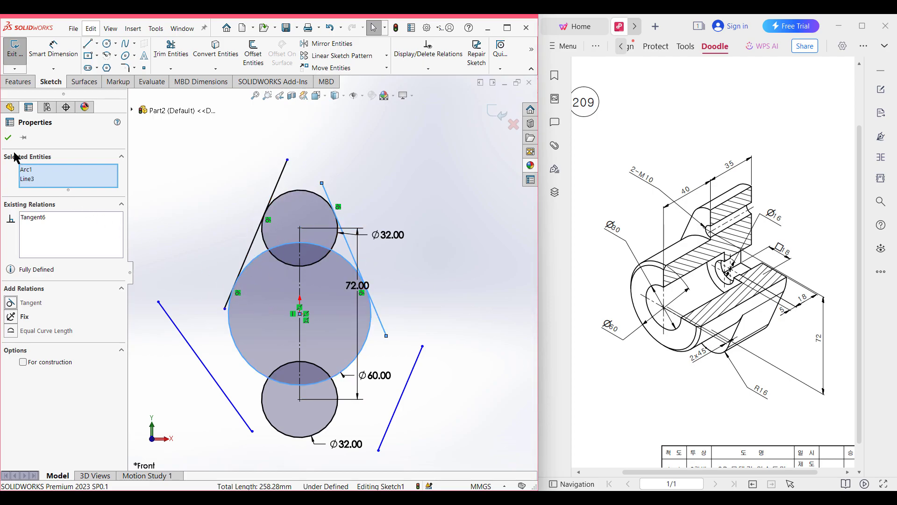
left_click(8, 138)
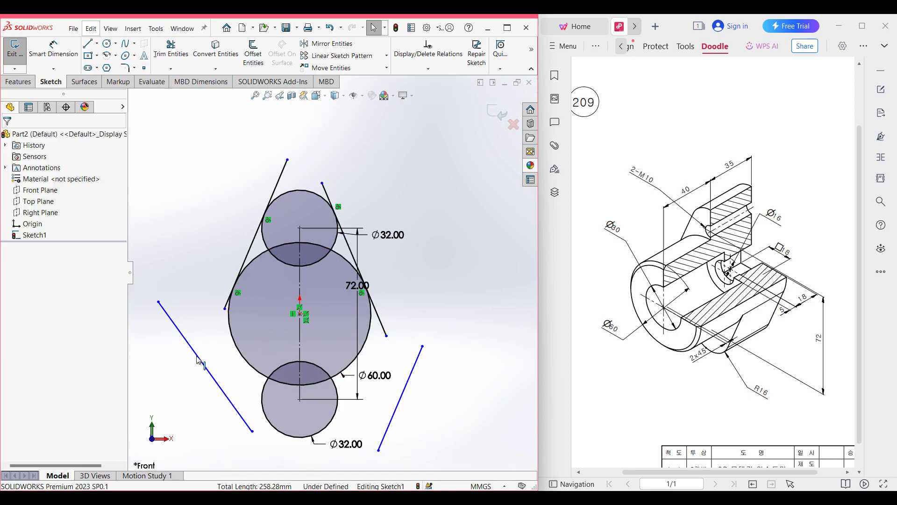
- Make the lower-left line tangent to both the central 60 mm circle and the lower 32 mm circle
left_click(193, 351)
left_click(235, 346, "ctrl")
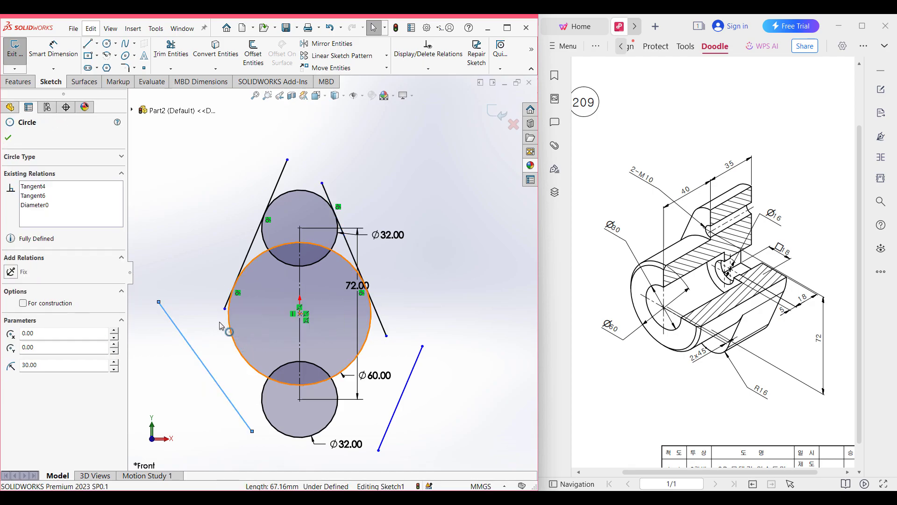
left_click(31, 303)
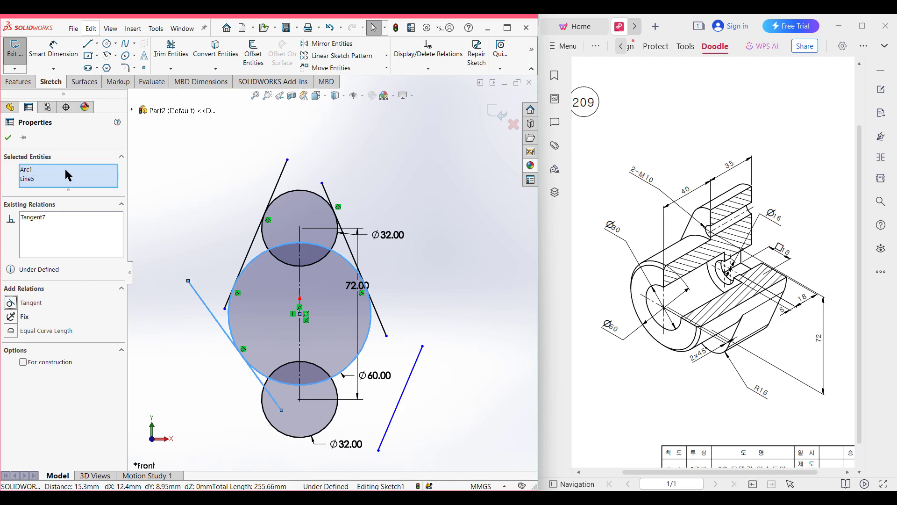
left_click(9, 138)
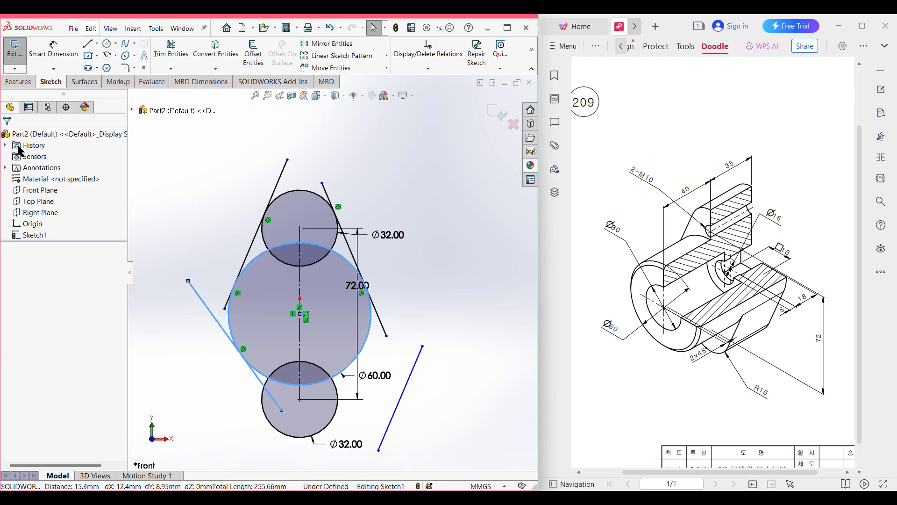
left_click(274, 402)
left_click(274, 427, "ctrl")
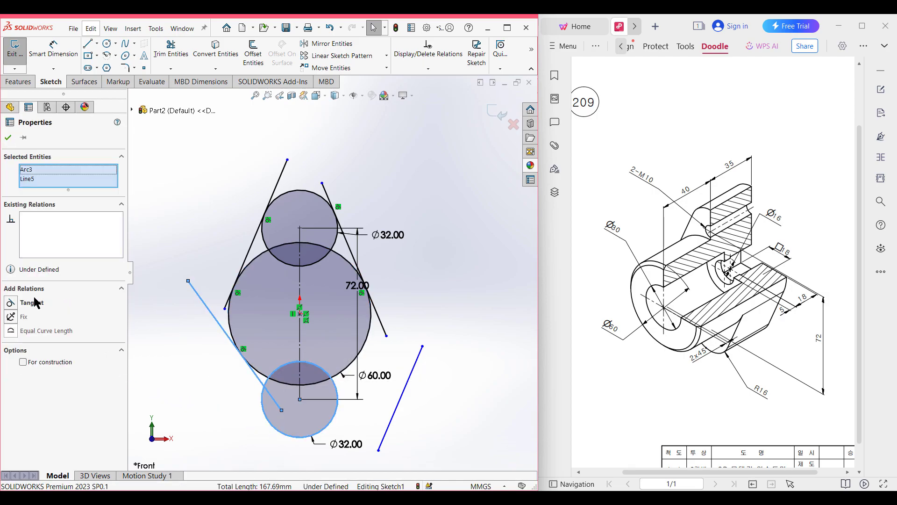
left_click(37, 305)
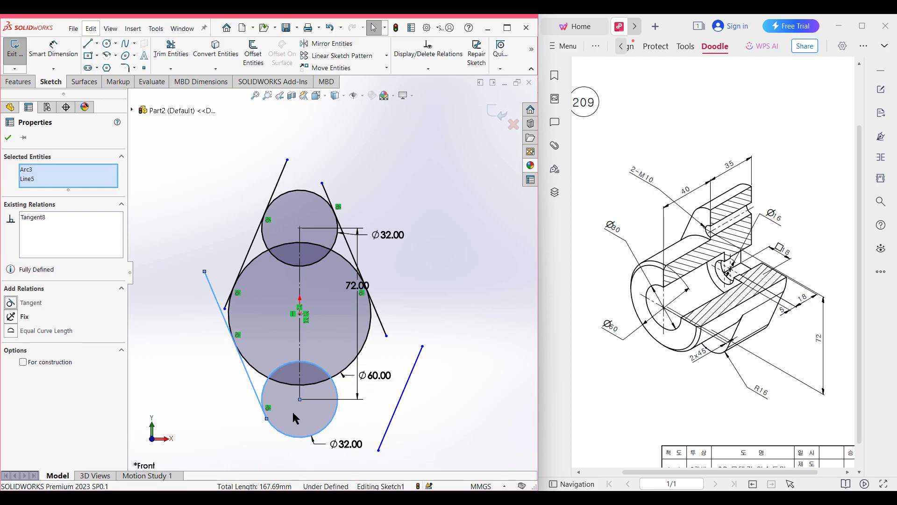
- Make the lower-right line tangent to the central 60 mm circle
scroll(295, 417, "down", 2)
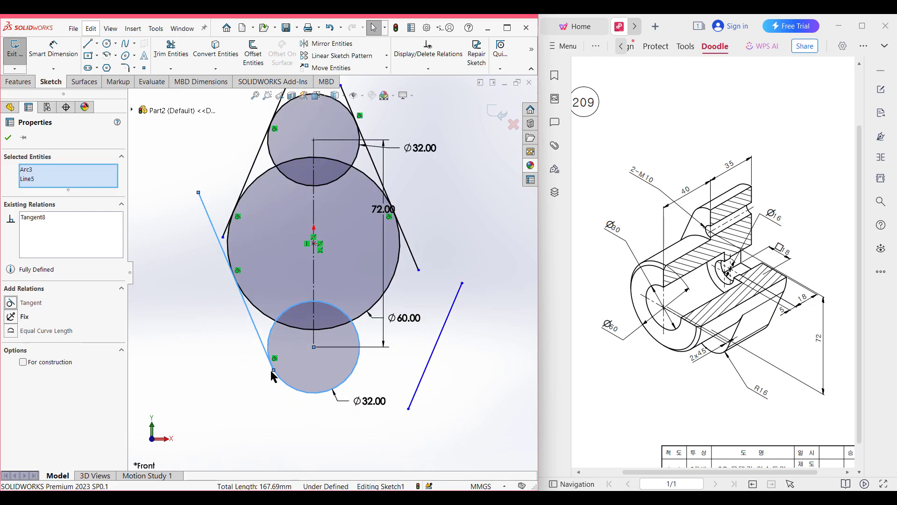
scroll(301, 345, "down", 5)
scroll(302, 333, "up", 6)
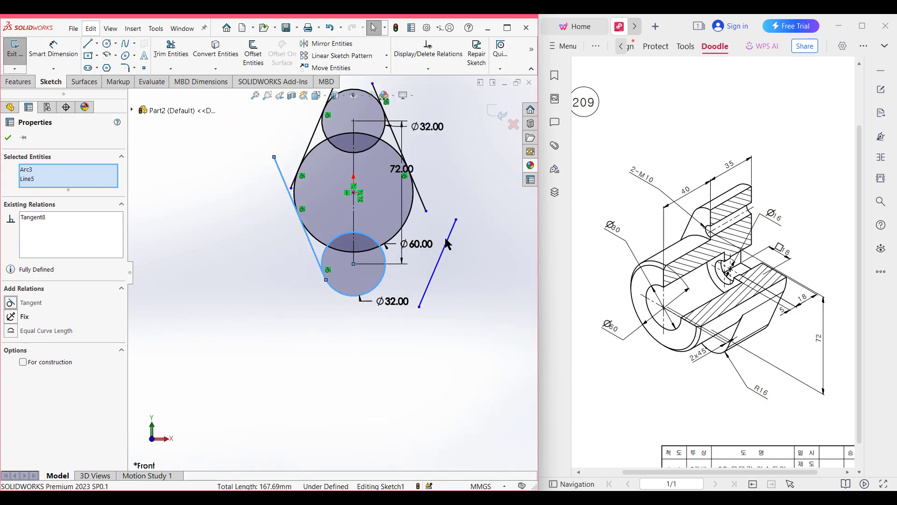
left_click(446, 244)
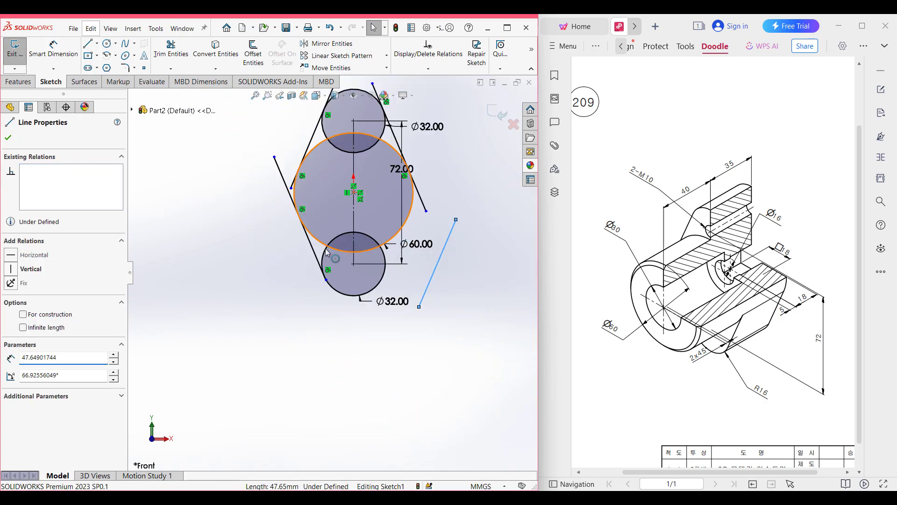
left_click(340, 250, "ctrl")
left_click(39, 303)
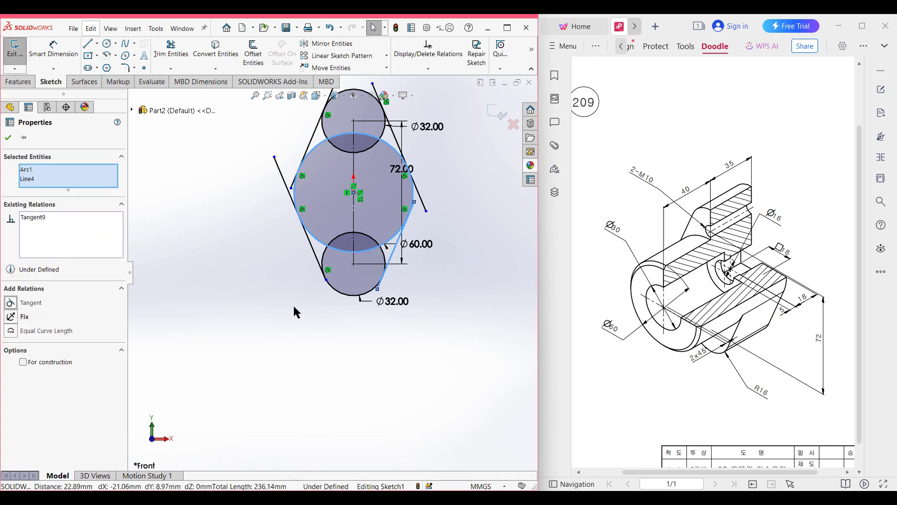
- Pull the lower-right line's bottom endpoint away from the lower 32 mm circle, and make the line tangent to that circle
scroll(334, 296, "down", 5)
left_click_drag(330, 301, 370, 308)
left_click(416, 297)
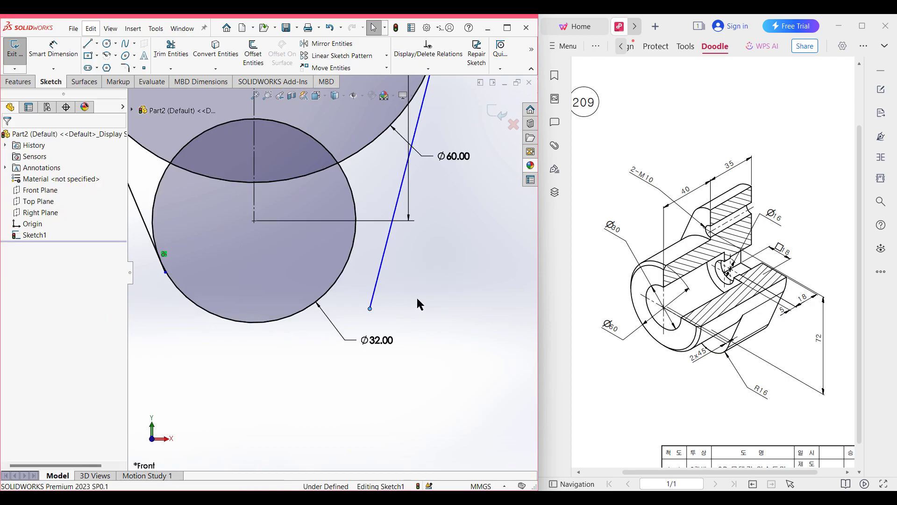
left_click(376, 299)
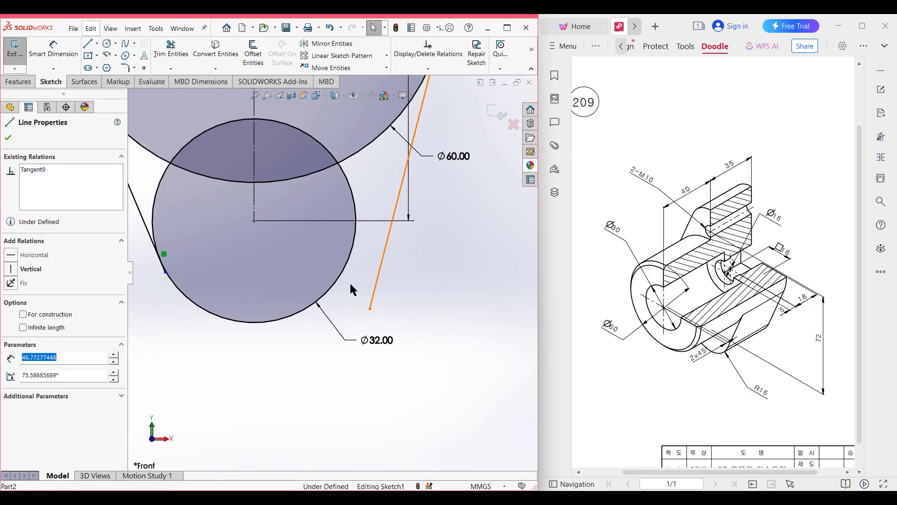
left_click(338, 279)
left_click(10, 303)
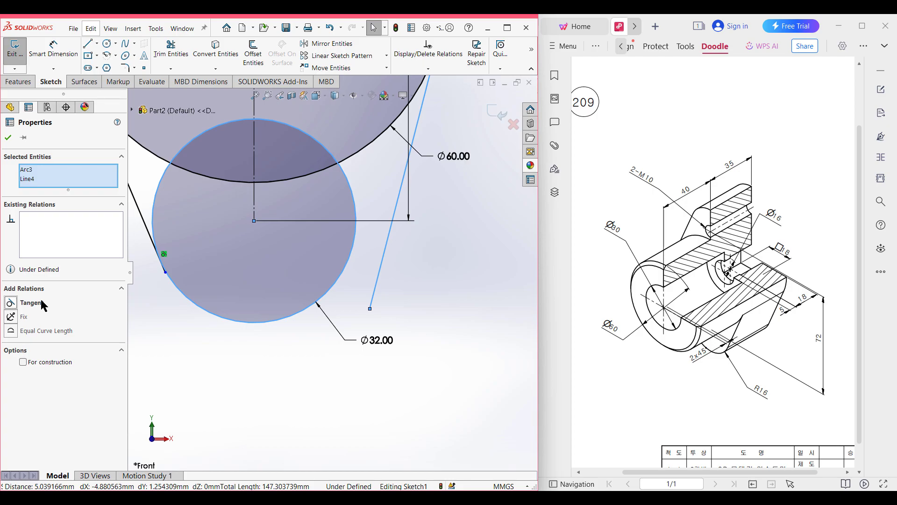
left_click(8, 137)
key("f")
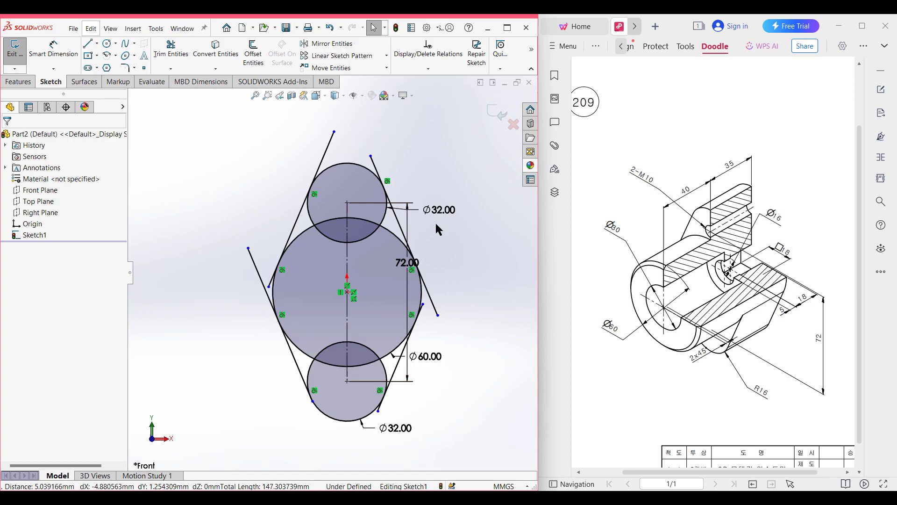
- Trim the overhanging top ends of the two upper tangent lines back to the upper 32 mm circle
right_click_drag(443, 138, 414, 191)
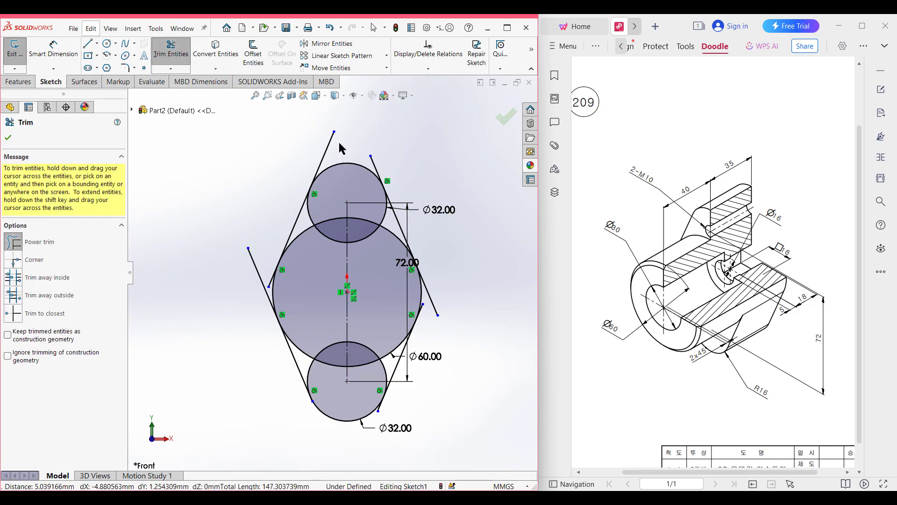
scroll(340, 155, "down", 3)
left_click_drag(333, 166, 313, 165)
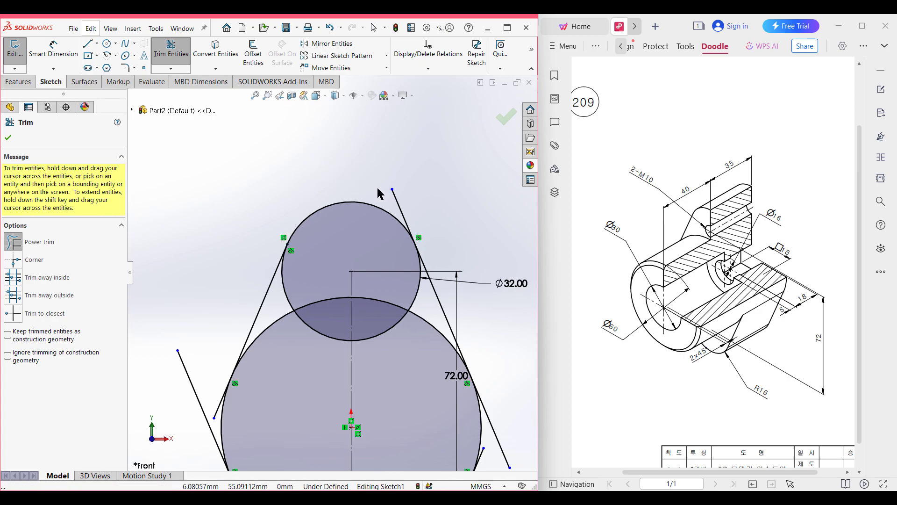
scroll(242, 322, "up", 4)
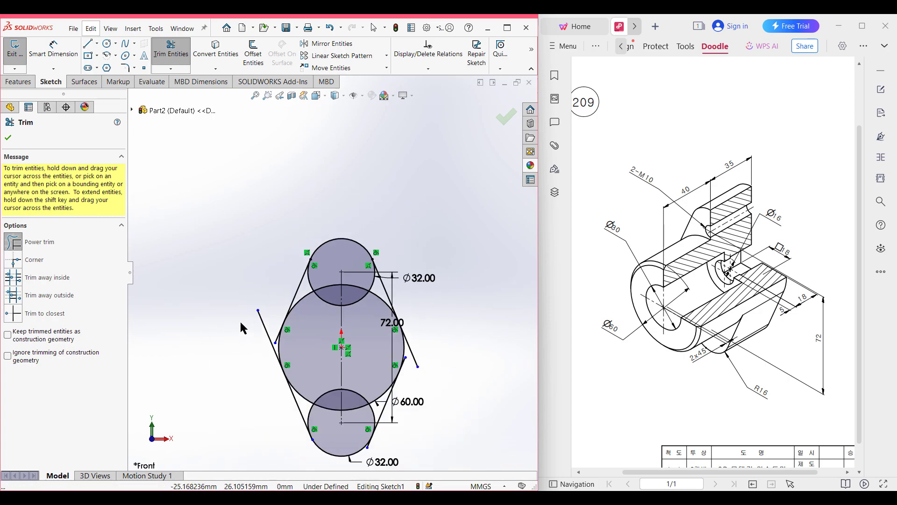
- Trim the overhanging ends of both left tangent lines where they meet the central 60 mm circle
scroll(276, 347, "down", 5)
left_click_drag(283, 271, 297, 268)
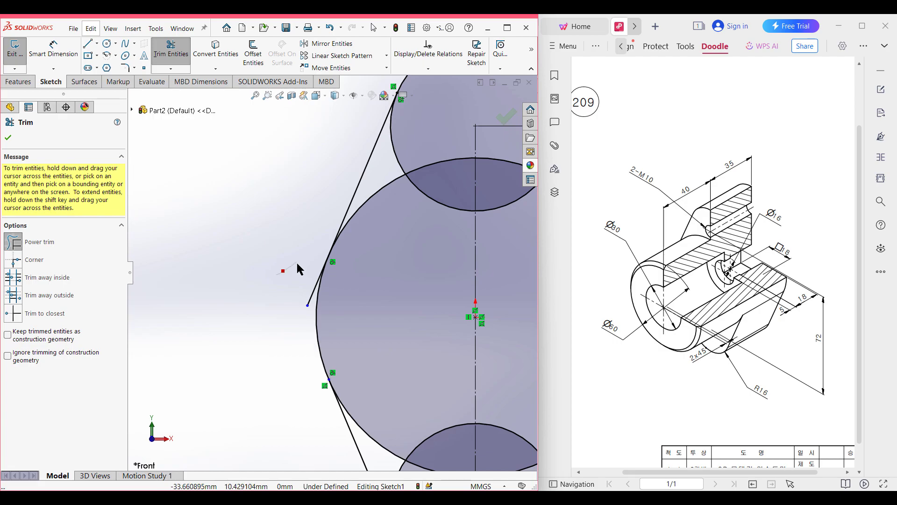
scroll(347, 360, "up", 5)
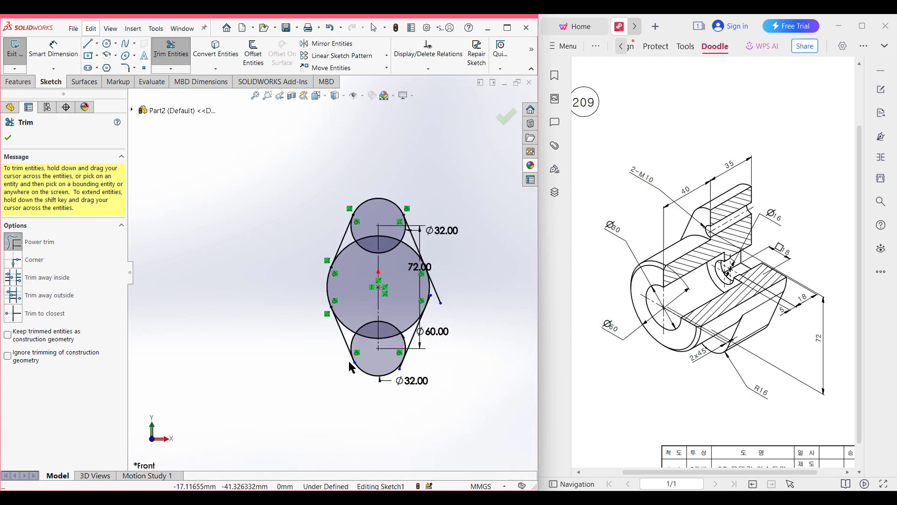
- Trim the overhanging bottom ends of the two lower tangent lines back to the lower 32 mm circle
scroll(349, 360, "down", 5)
scroll(364, 342, "down", 10)
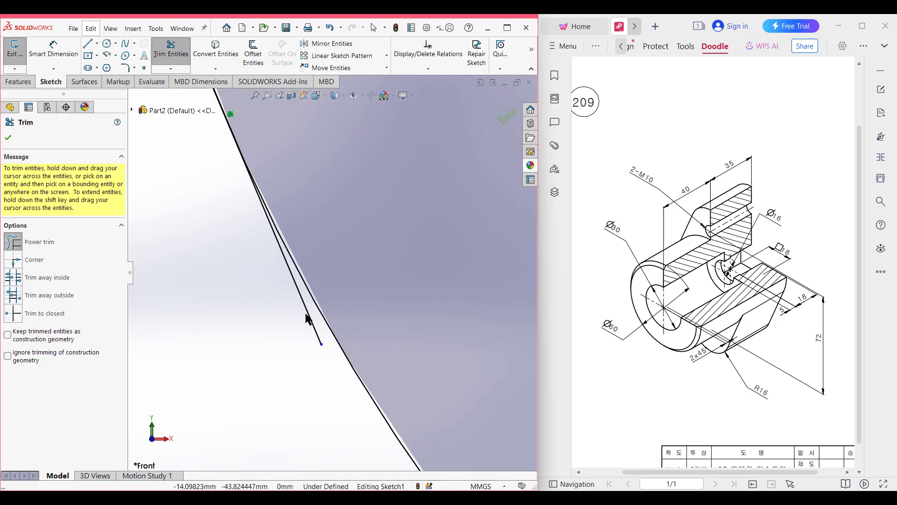
mouse_move(298, 323)
left_mouse_down()
mouse_move(317, 329)
mouse_move(314, 322)
left_mouse_up()
scroll(315, 320, "down", 5)
key("f")
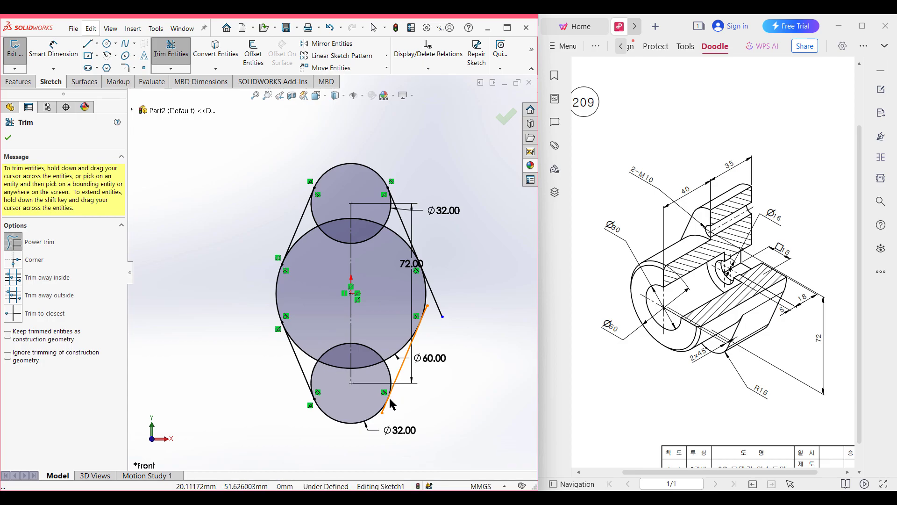
scroll(390, 400, "up", 3)
scroll(359, 345, "down", 6)
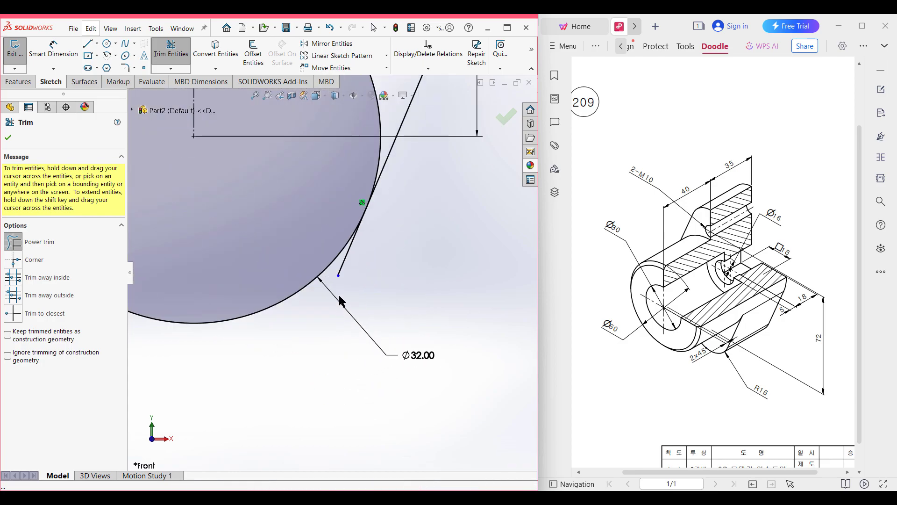
left_click_drag(334, 282, 348, 270)
scroll(376, 277, "up", 6)
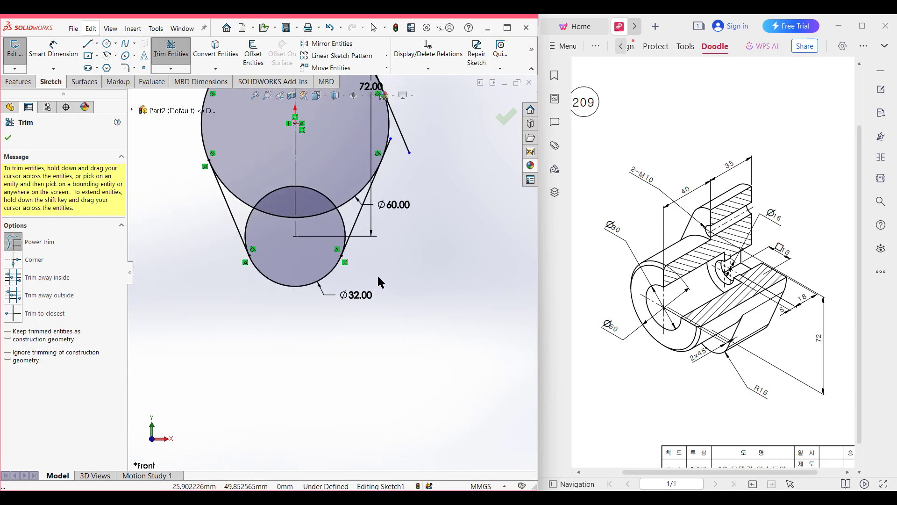
- Trim the overhanging ends of both right tangent lines where they meet the central 60 mm circle
scroll(353, 187, "down", 5)
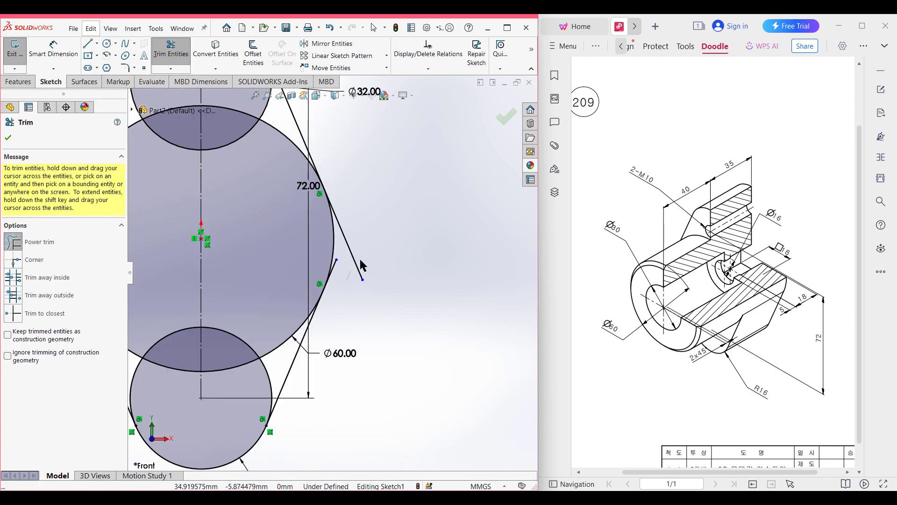
left_click_drag(338, 259, 338, 262)
scroll(296, 255, "up", 4)
- Trim away the inner arcs of the three overlapping circles to leave one closed outer flange profile
scroll(281, 206, "down", 5)
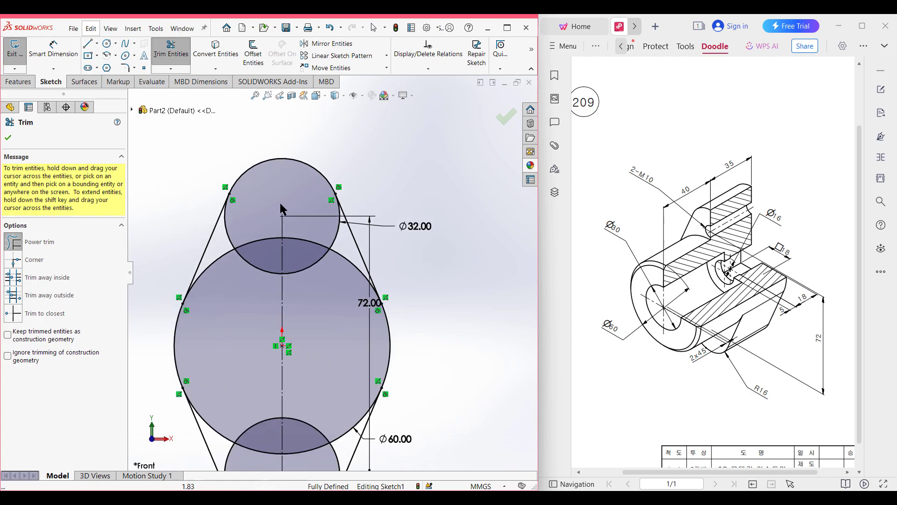
left_click_drag(214, 296, 223, 265)
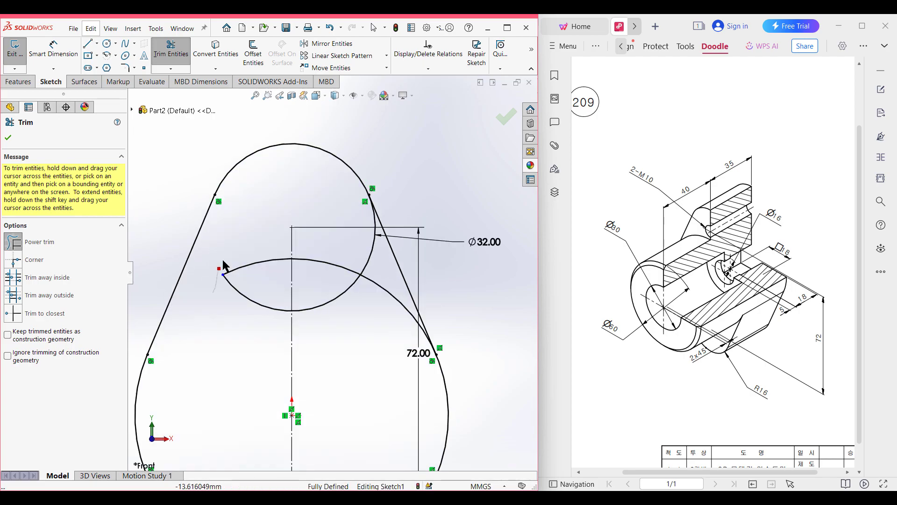
mouse_move(332, 312)
left_mouse_down()
mouse_move(328, 304)
mouse_move(369, 287)
left_mouse_up()
scroll(331, 331, "down", 6)
scroll(330, 333, "up", 10)
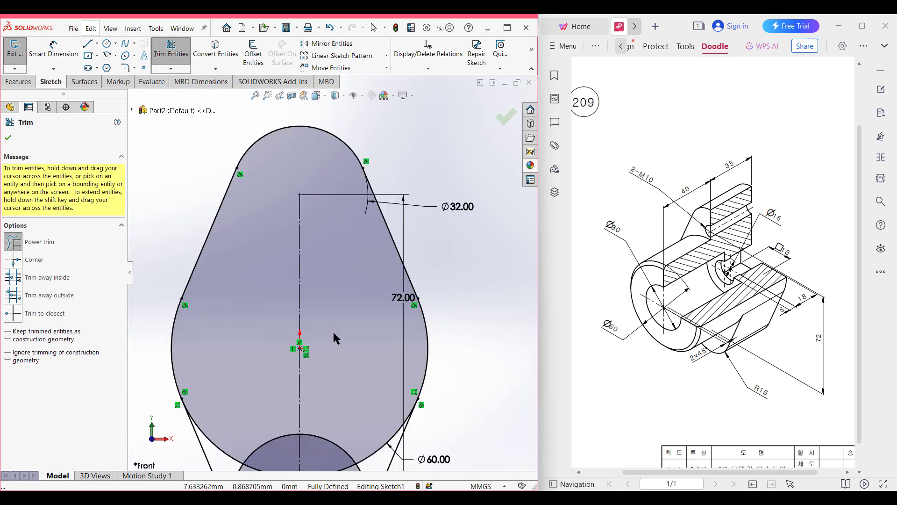
mouse_move(294, 376)
left_mouse_down()
mouse_move(283, 360)
mouse_move(309, 375)
mouse_move(350, 356)
mouse_move(341, 381)
left_mouse_up()
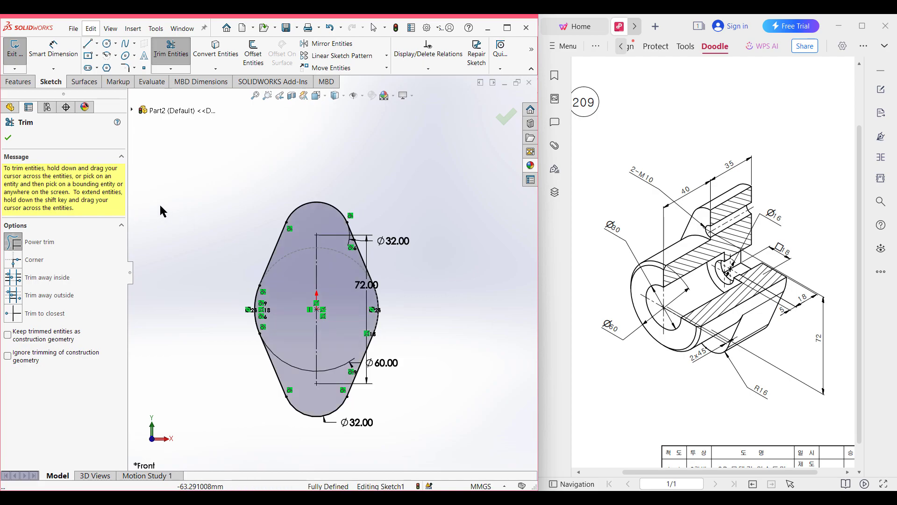
left_click(8, 137)
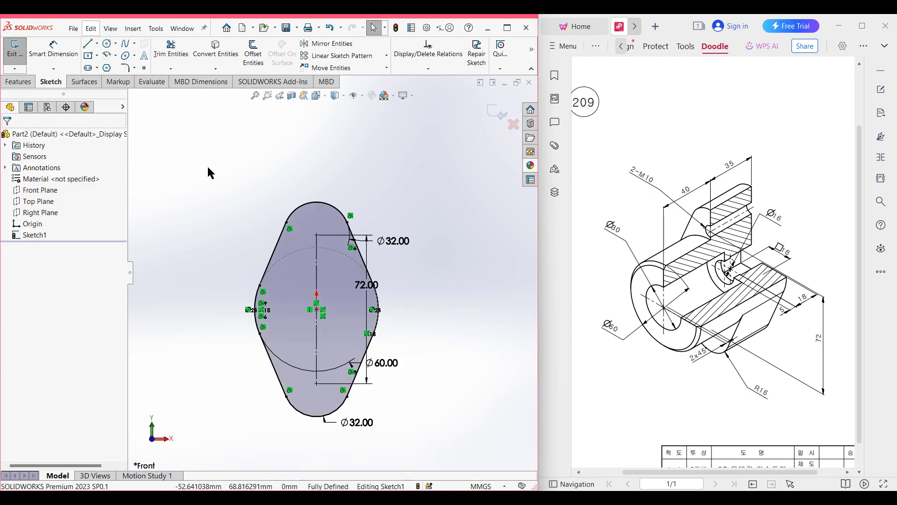
- Extrude the flange profile as a solid boss with a blind depth of 35 mm
key("ctrl+7")
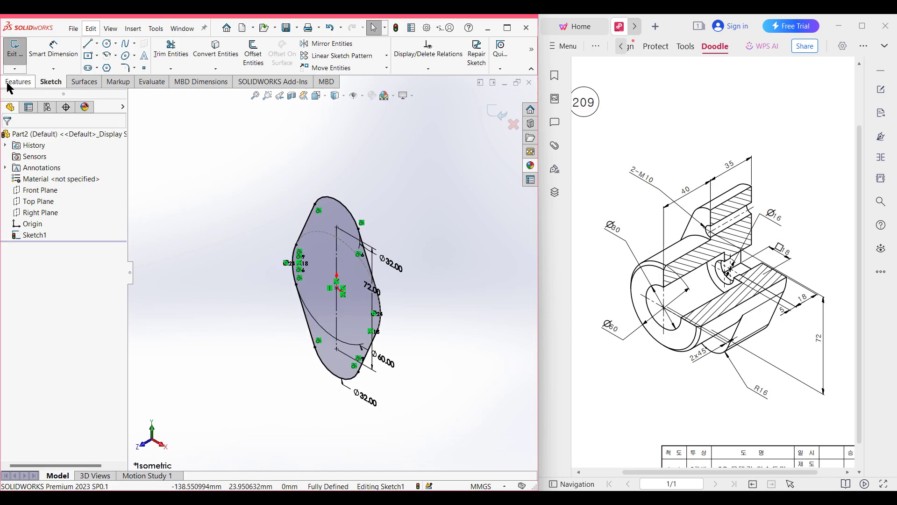
left_click(8, 83)
left_click(19, 58)
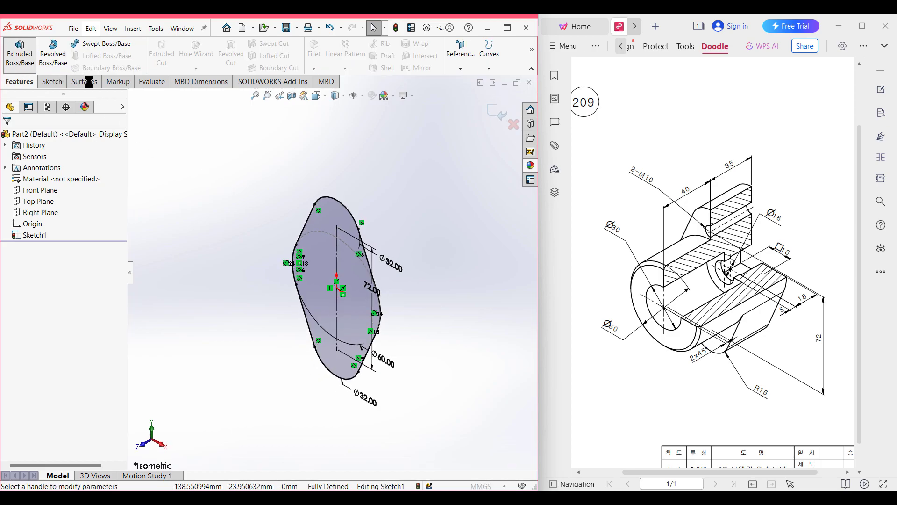
type("35")
key("Return")
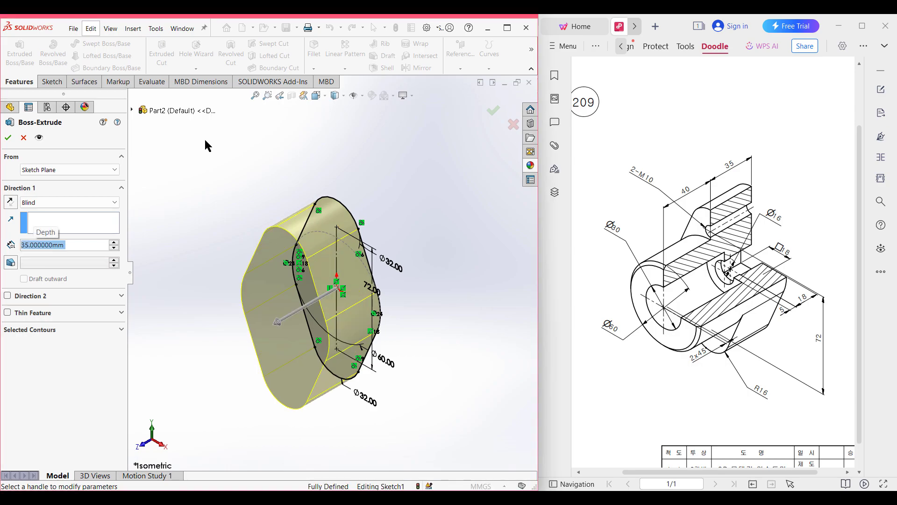
key("Return")
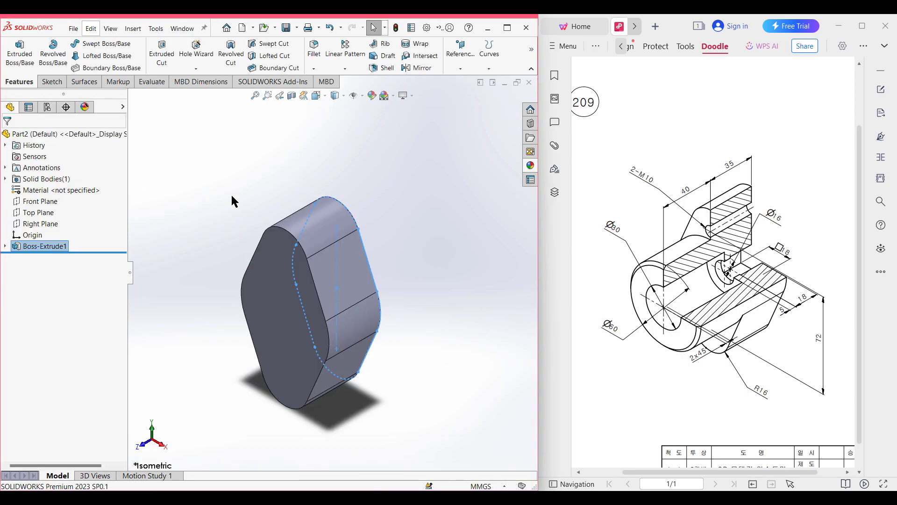
left_click(219, 186)
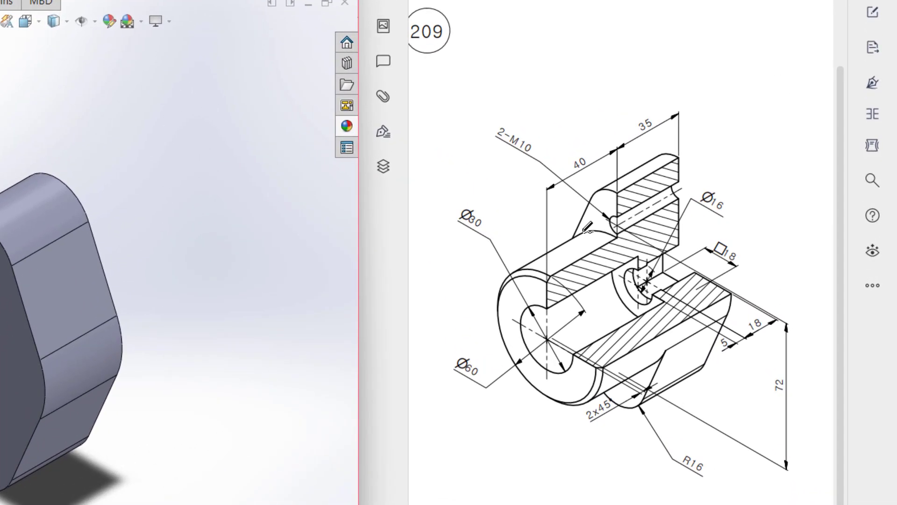
- Examine the reference drawing for the front cylinder's outer diameter and its length beyond the flange
mouse_move(582, 231)
left_mouse_down()
mouse_move(620, 243)
mouse_move(656, 306)
mouse_move(659, 359)
mouse_move(601, 372)
mouse_move(553, 264)
mouse_move(589, 235)
left_mouse_up()
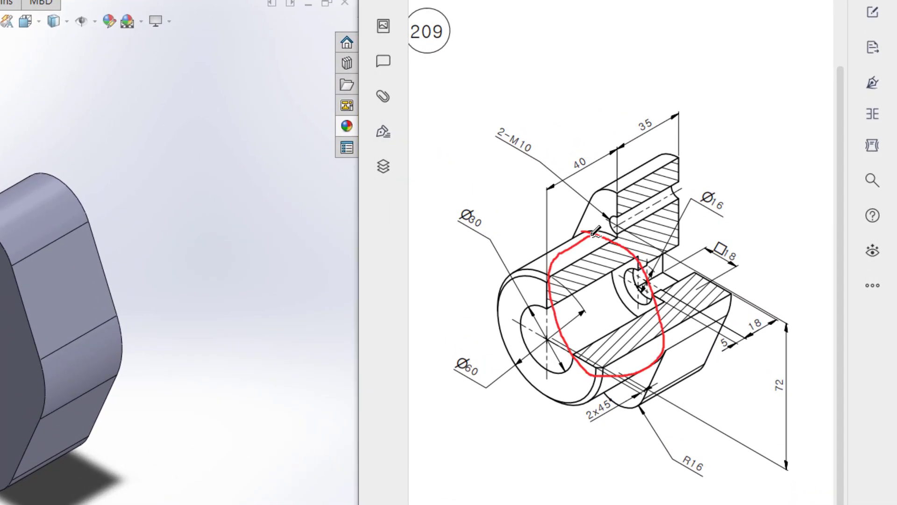
mouse_move(455, 354)
left_mouse_down()
mouse_move(486, 379)
mouse_move(478, 351)
left_mouse_up()
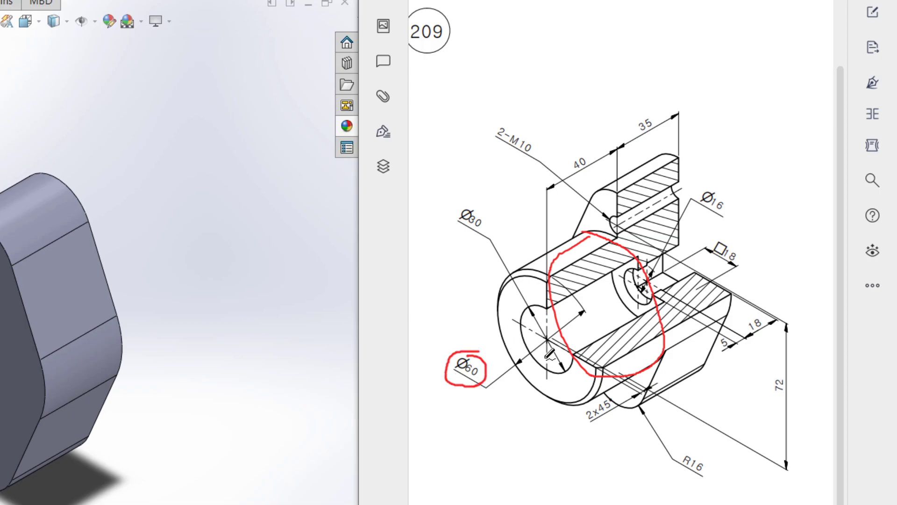
mouse_move(638, 284)
left_mouse_down()
mouse_move(540, 354)
mouse_move(573, 355)
left_mouse_up()
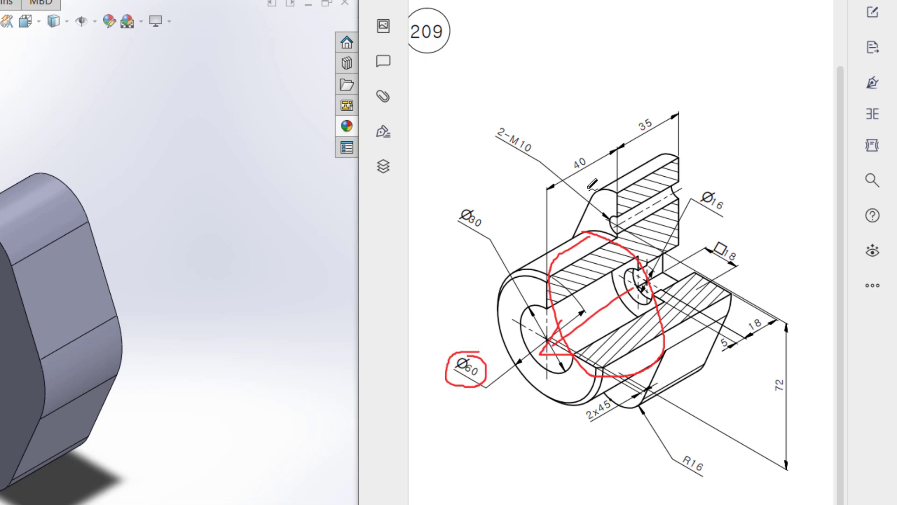
mouse_move(589, 152)
left_mouse_down()
mouse_move(574, 156)
mouse_move(595, 171)
mouse_move(590, 152)
left_mouse_up()
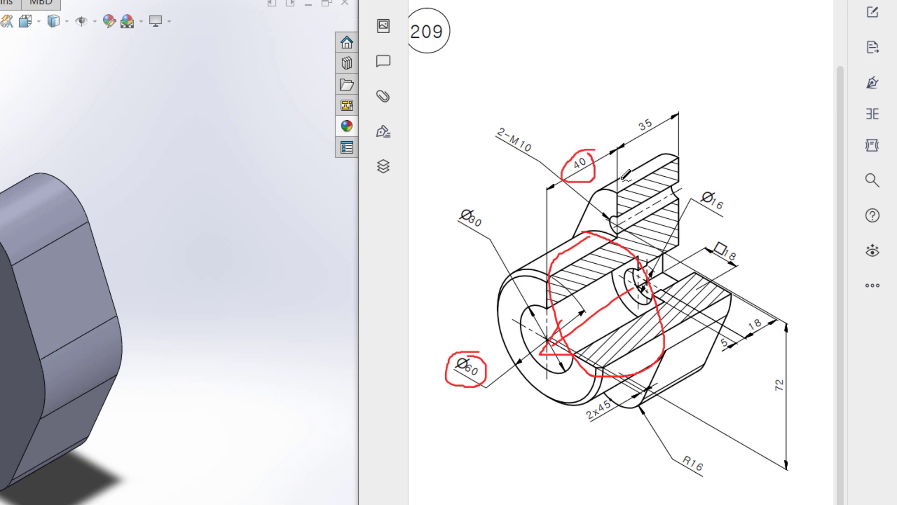
key("ctrl+z")
key("ctrl+z")
key("ctrl+z")
key("ctrl+z")
key("ctrl+z")
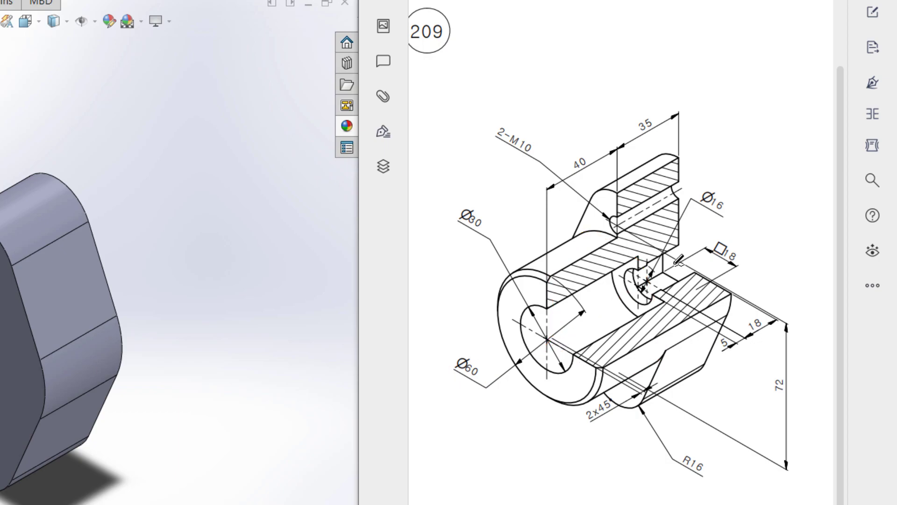
- Examine the reference drawing for the square recess, the small round hole and the main bore, including their sizes and depths
mouse_move(665, 247)
left_mouse_down()
mouse_move(701, 261)
mouse_move(661, 273)
left_mouse_up()
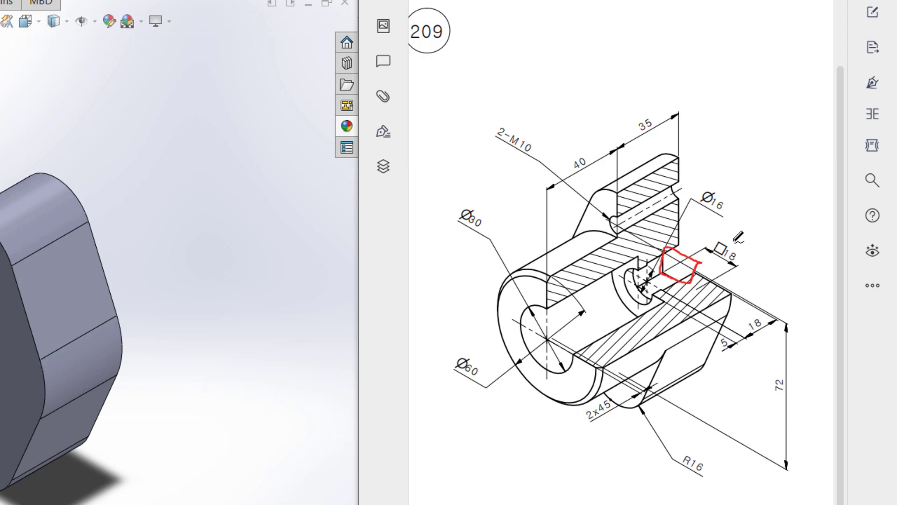
mouse_move(720, 231)
left_mouse_down()
mouse_move(750, 268)
mouse_move(740, 220)
mouse_move(746, 231)
left_mouse_up()
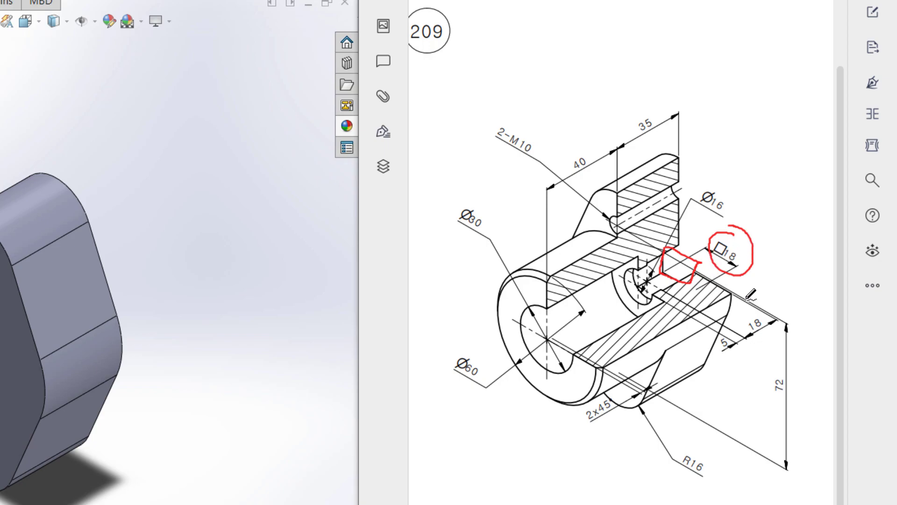
mouse_move(754, 311)
left_mouse_down()
mouse_move(748, 335)
mouse_move(773, 323)
mouse_move(757, 312)
left_mouse_up()
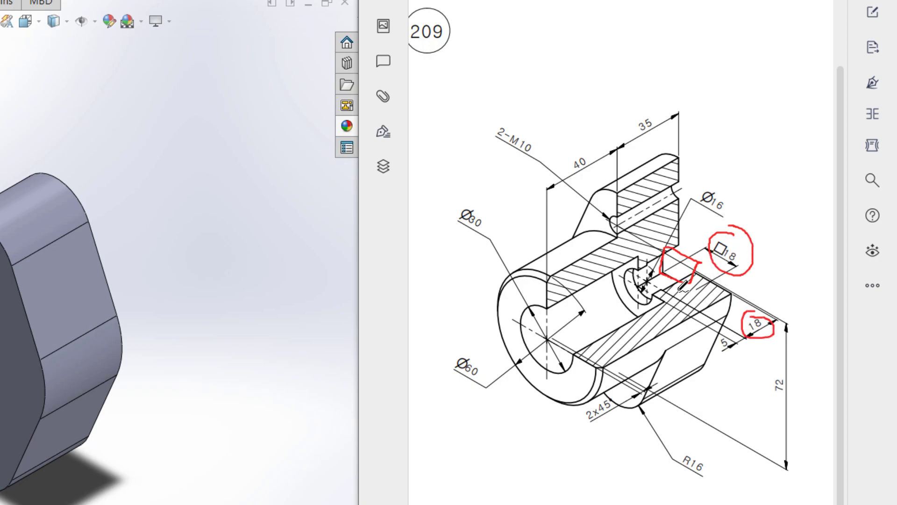
mouse_move(645, 263)
left_mouse_down()
mouse_move(629, 292)
mouse_move(657, 285)
mouse_move(639, 267)
left_mouse_up()
mouse_move(714, 180)
left_mouse_down()
mouse_move(693, 185)
mouse_move(719, 180)
mouse_move(701, 179)
left_mouse_up()
mouse_move(724, 327)
left_mouse_down()
mouse_move(714, 349)
mouse_move(719, 329)
left_mouse_up()
mouse_move(666, 298)
left_mouse_down()
mouse_move(640, 255)
mouse_move(626, 299)
mouse_move(663, 304)
left_mouse_up()
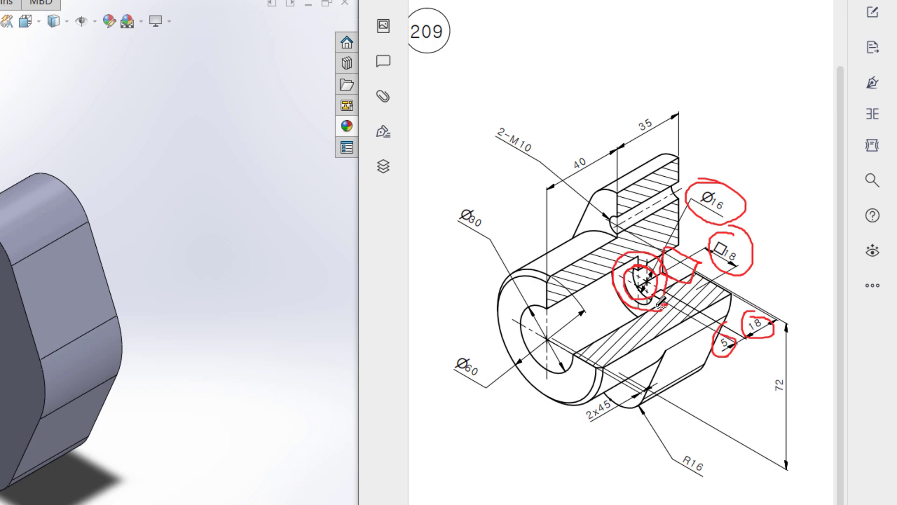
mouse_move(479, 197)
left_mouse_down()
mouse_move(496, 217)
mouse_move(482, 209)
left_mouse_up()
mouse_move(616, 286)
left_mouse_down()
mouse_move(537, 358)
mouse_move(625, 360)
left_mouse_up()
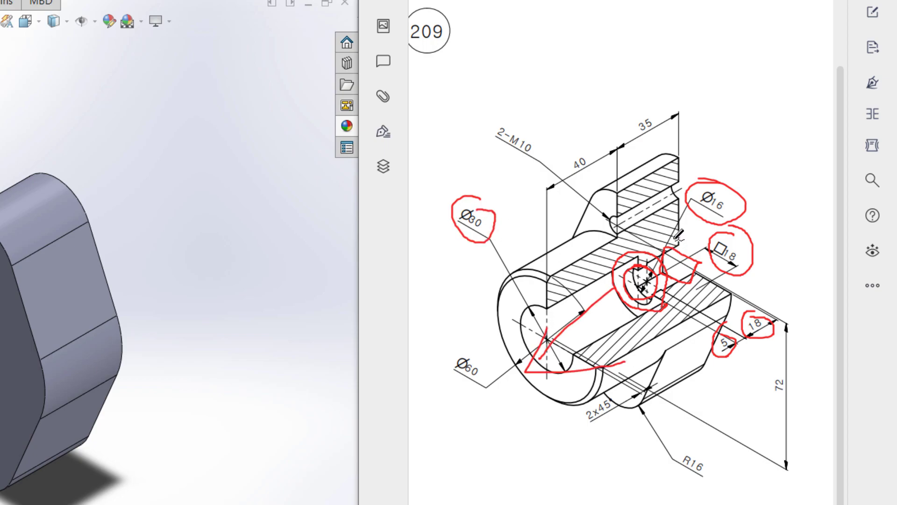
- Examine the reference drawing for the threaded flange holes and the front edge chamfer, and clear the markings
left_click_drag(608, 215, 620, 220)
left_click_drag(621, 363, 629, 374)
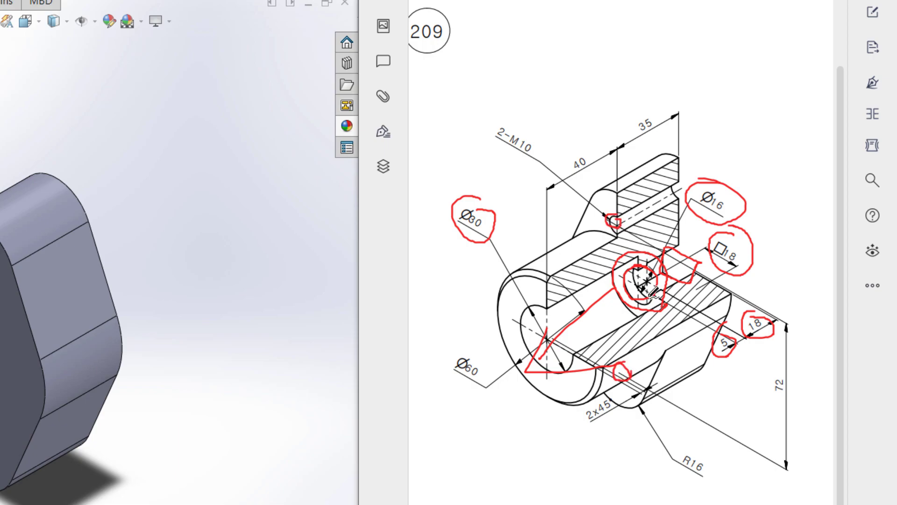
mouse_move(538, 129)
left_mouse_down()
mouse_move(517, 121)
mouse_move(493, 150)
mouse_move(558, 140)
mouse_move(525, 120)
left_mouse_up()
mouse_move(485, 146)
left_mouse_down()
mouse_move(493, 138)
mouse_move(511, 154)
mouse_move(561, 140)
mouse_move(546, 130)
left_mouse_up()
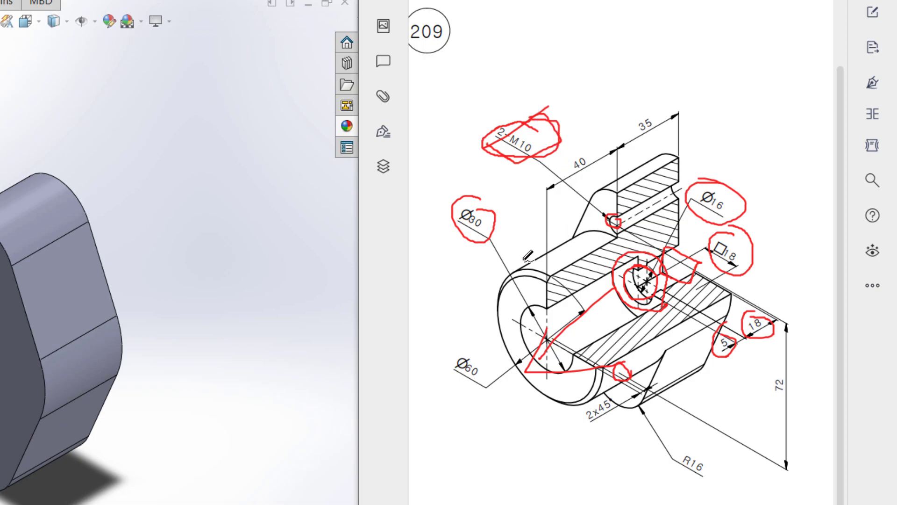
mouse_move(547, 276)
left_mouse_down()
mouse_move(516, 275)
mouse_move(489, 299)
mouse_move(498, 359)
mouse_move(574, 386)
mouse_move(567, 278)
mouse_move(526, 283)
left_mouse_up()
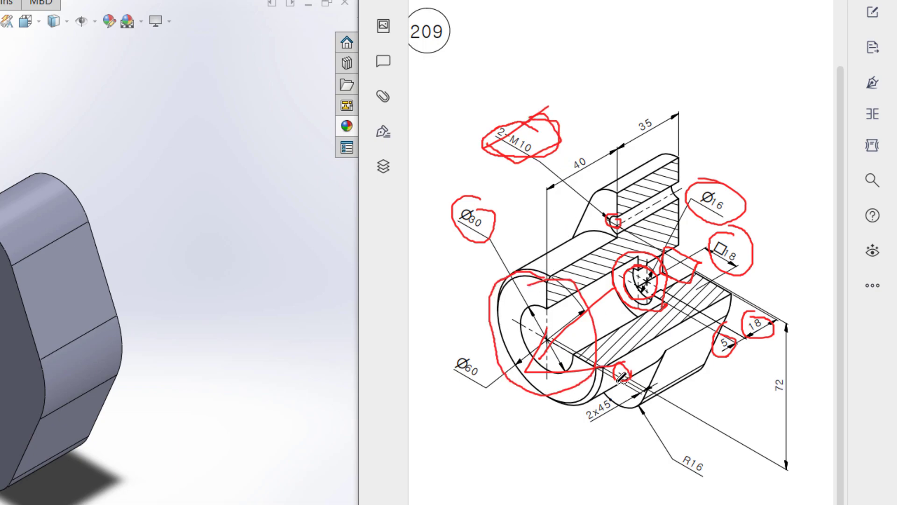
mouse_move(601, 388)
left_mouse_down()
mouse_move(589, 423)
mouse_move(621, 392)
mouse_move(608, 392)
left_mouse_up()
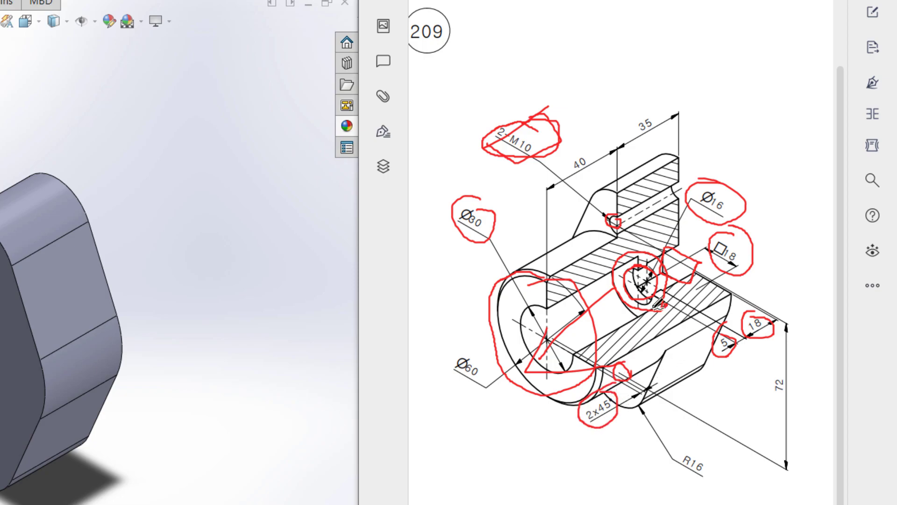
key("ctrl+z")
key("ctrl+z")
key("ctrl+z")
key("ctrl+z")
key("ctrl+z")
key("ctrl+z")
key("ctrl+z")
key("ctrl+z")
key("ctrl+z")
key("ctrl+z")
key("ctrl+z")
key("ctrl+z")
key("ctrl+z")
key("ctrl+z")
key("ctrl+z")
key("ctrl+z")
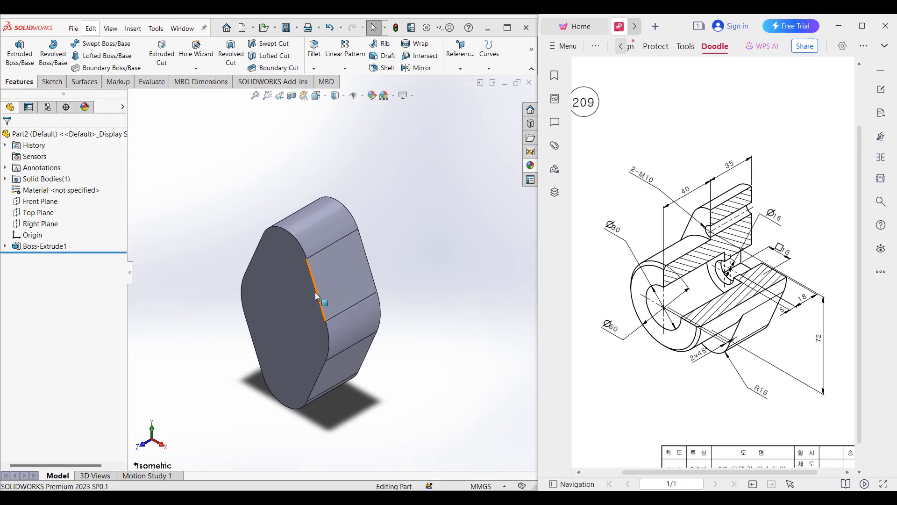
- Sketch a 60 mm diameter circle centred on the origin on the flange's front face
left_click(310, 293)
left_click(471, 309)
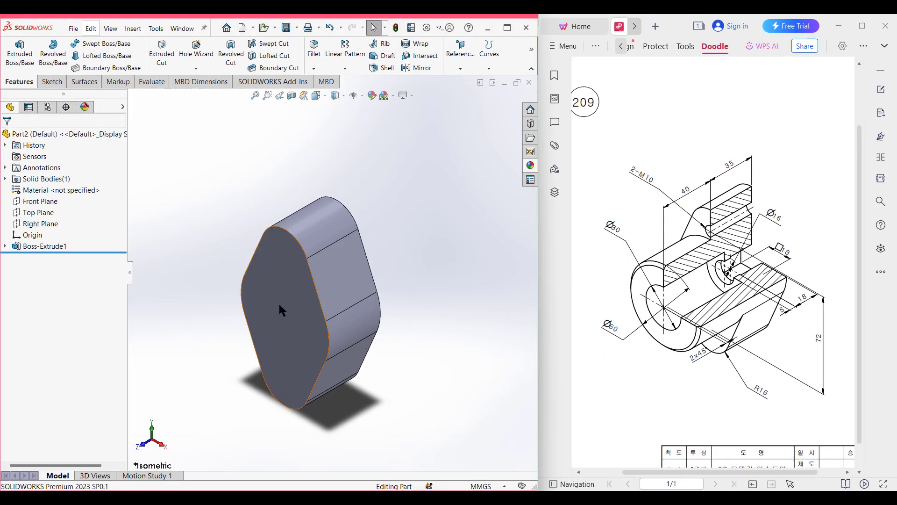
left_click(279, 305)
right_click(289, 302)
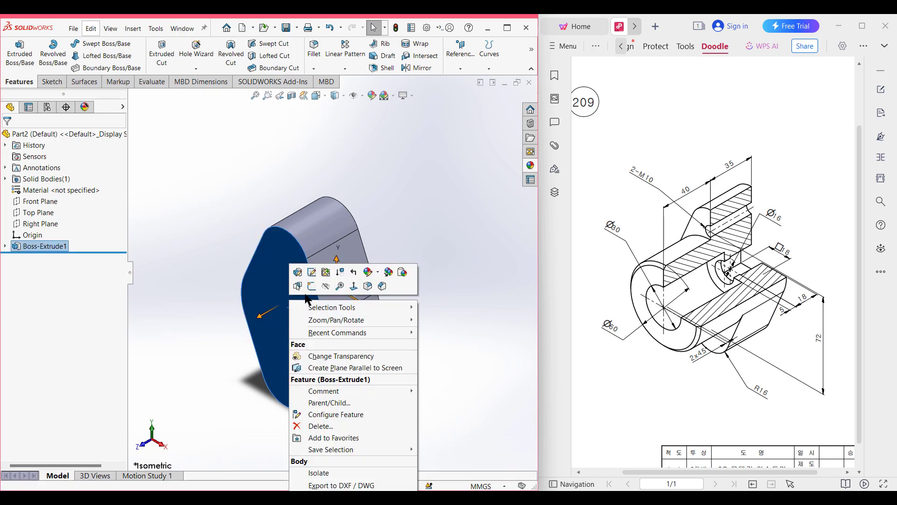
left_click(311, 286)
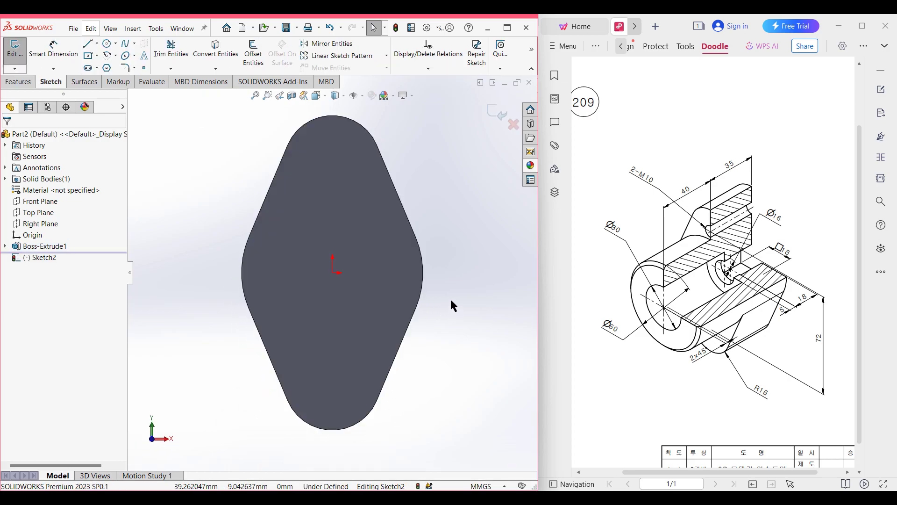
left_click(107, 43)
left_click(332, 272)
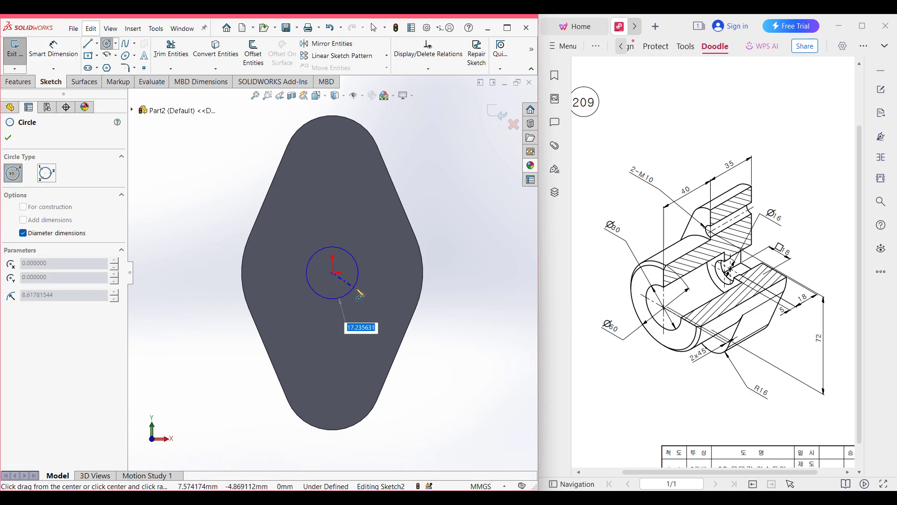
key("Return")
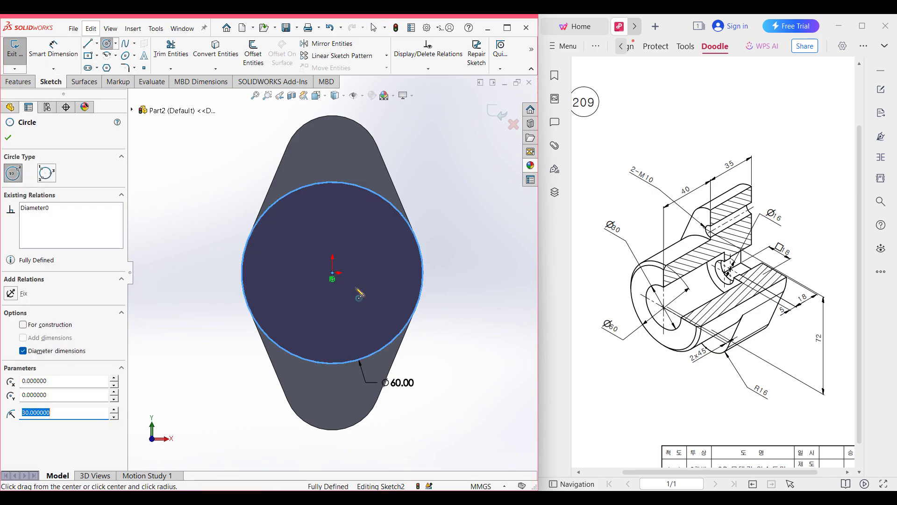
- Extrude the 60 mm circle as a solid boss with a blind depth of 40 mm, merged with the flange
key("ctrl+7")
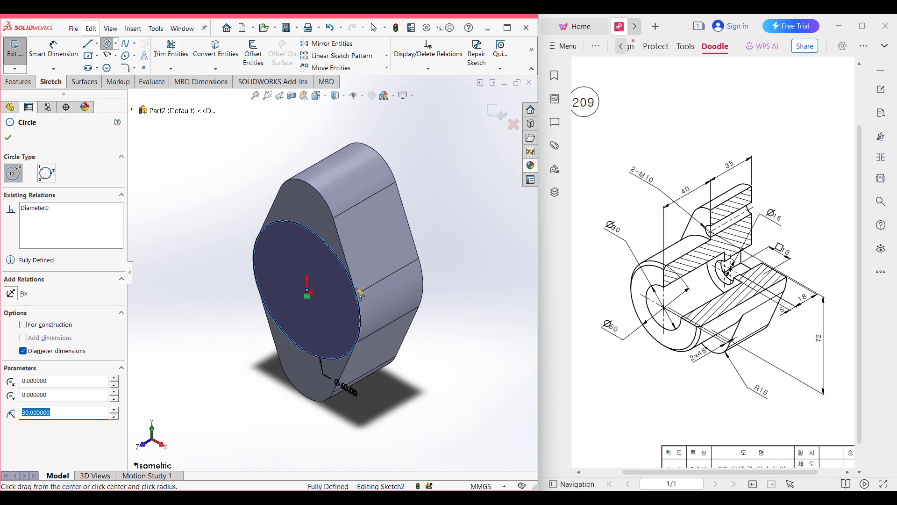
left_click(19, 81)
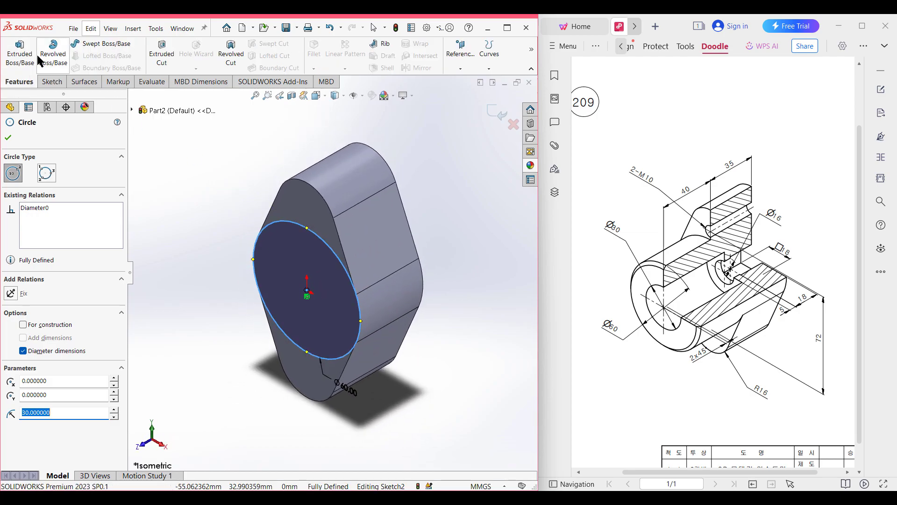
left_click(20, 54)
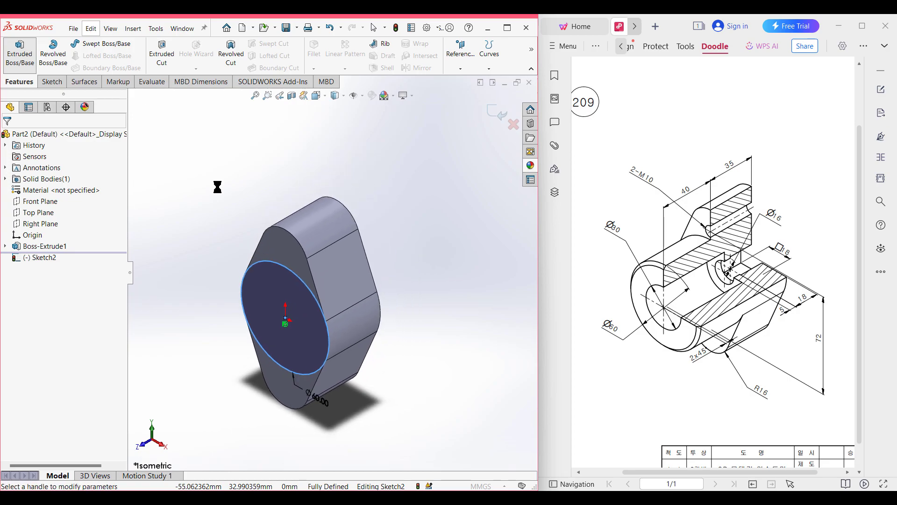
type("40")
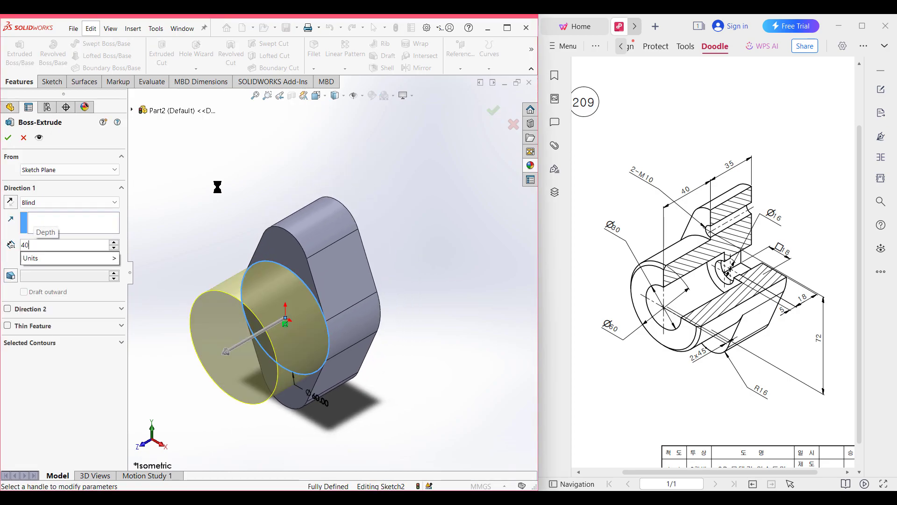
key("Return")
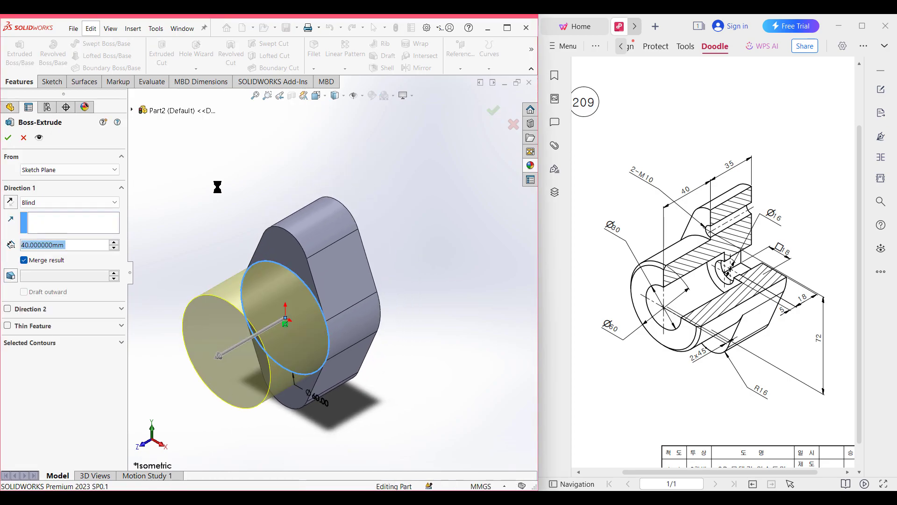
left_click(220, 193)
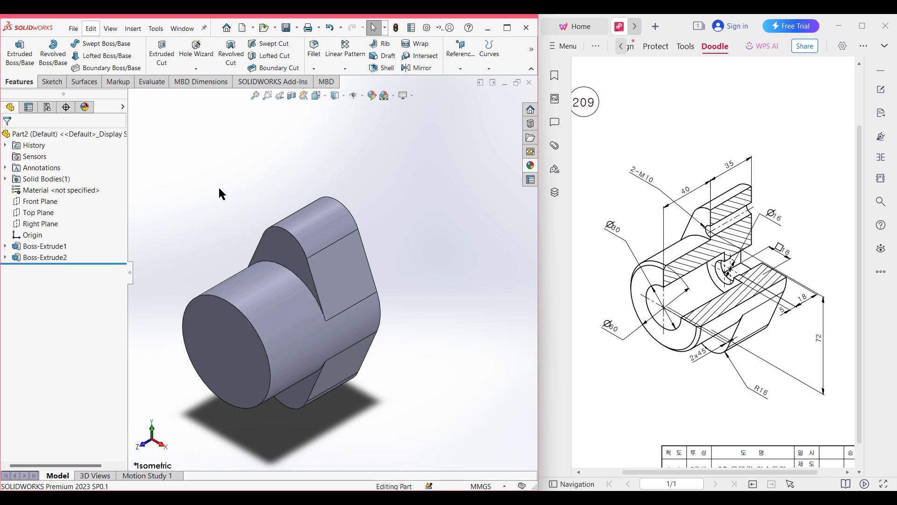
- Sketch an 18 by 18 mm centre rectangle on the flange's back face, centred on the origin
key("f")
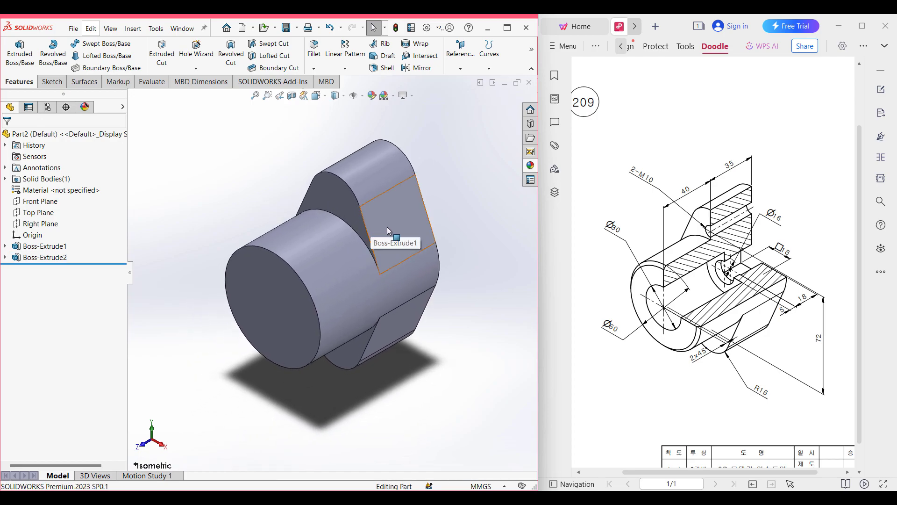
middle_click_drag(456, 214, 380, 233)
left_click(394, 236)
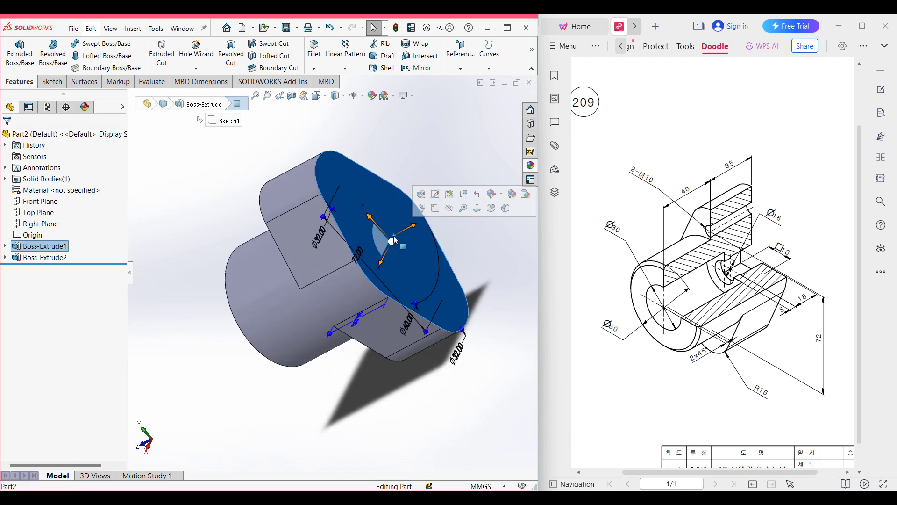
right_click(406, 254)
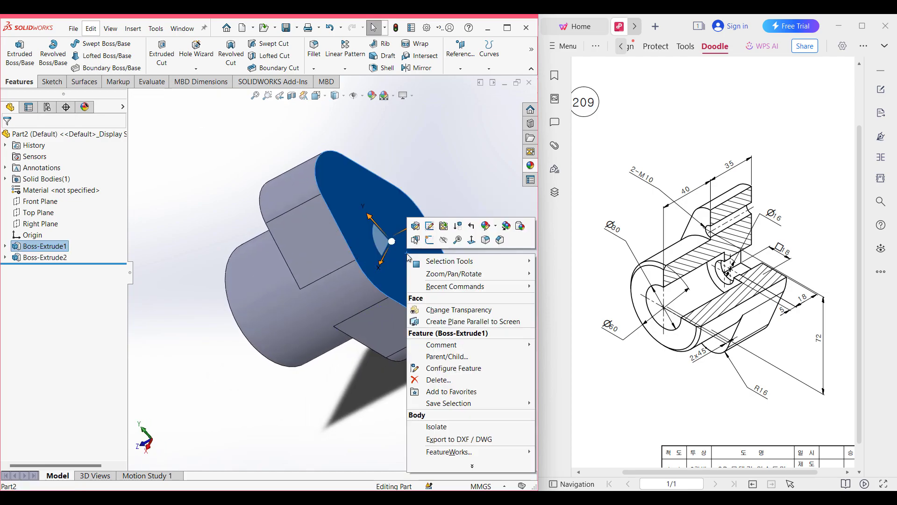
left_click(430, 240)
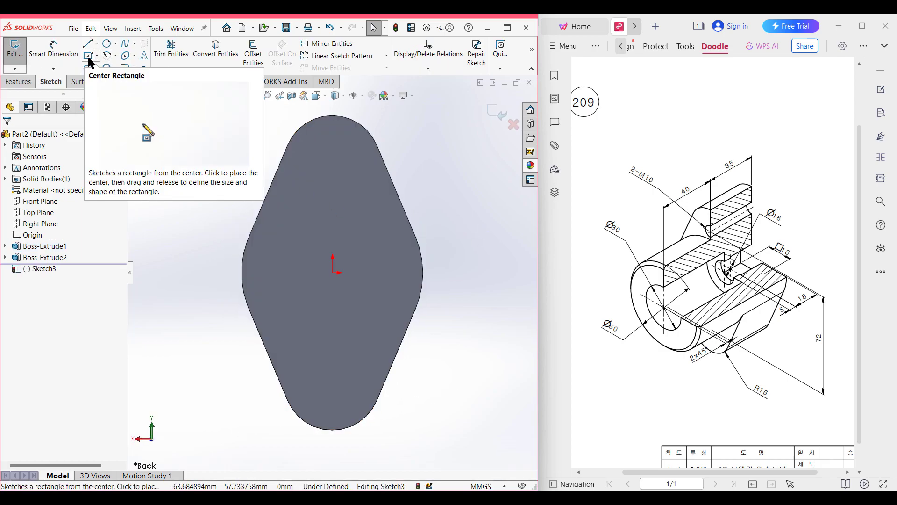
left_click(88, 56)
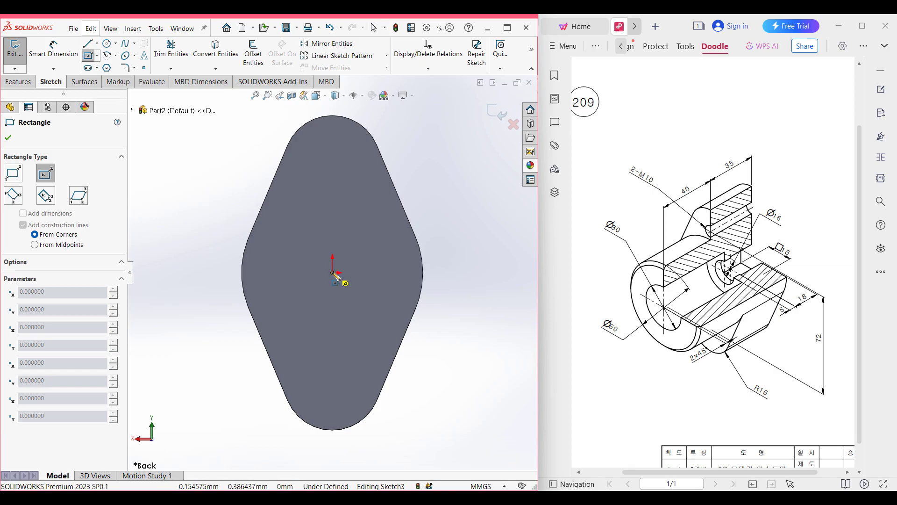
left_click(332, 272)
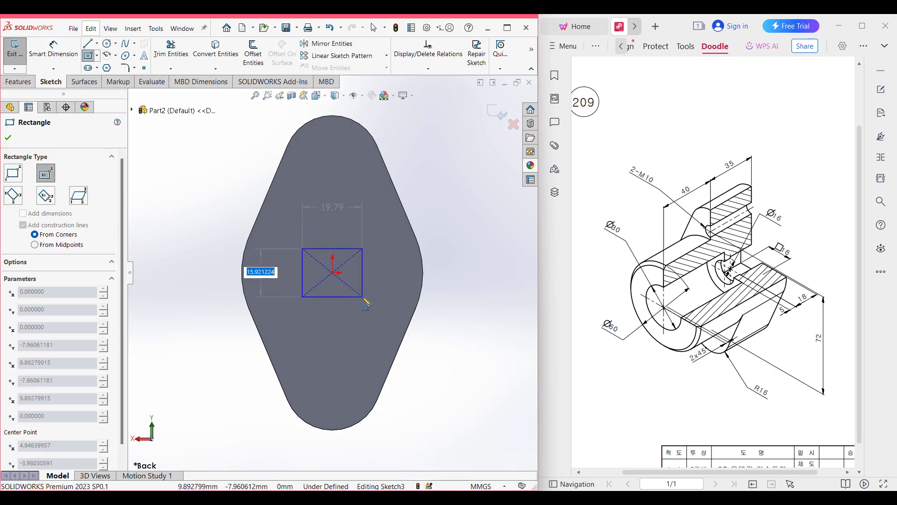
type("18")
key("Return")
type("18")
key("Return")
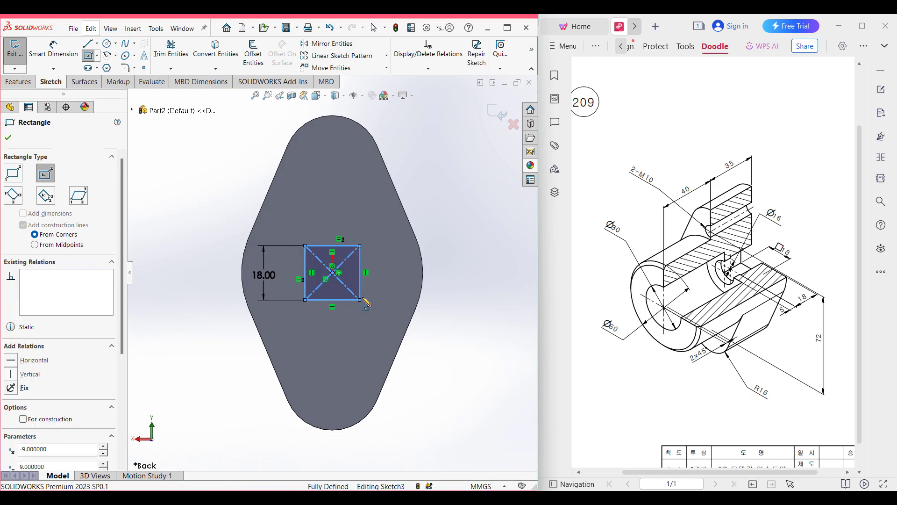
- Cut the square profile into the flange's back face with a blind depth of 18 mm
key("ctrl+7")
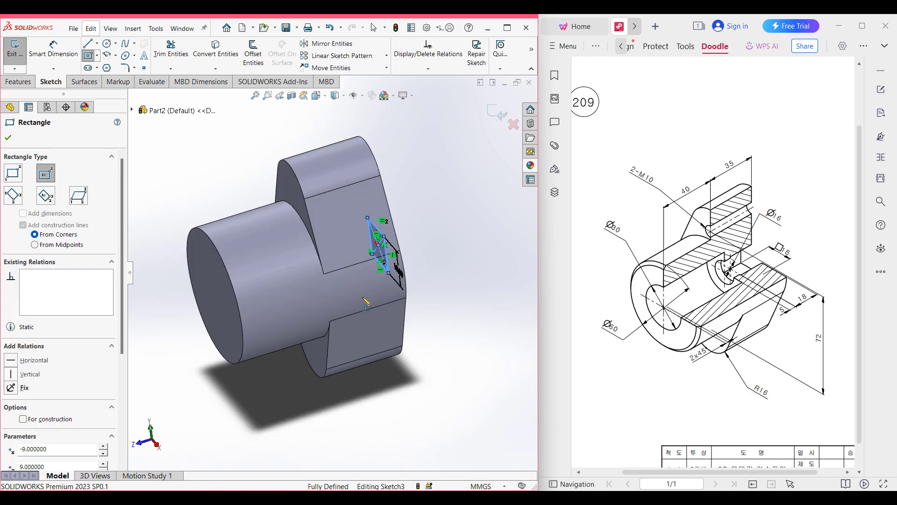
left_click(162, 54)
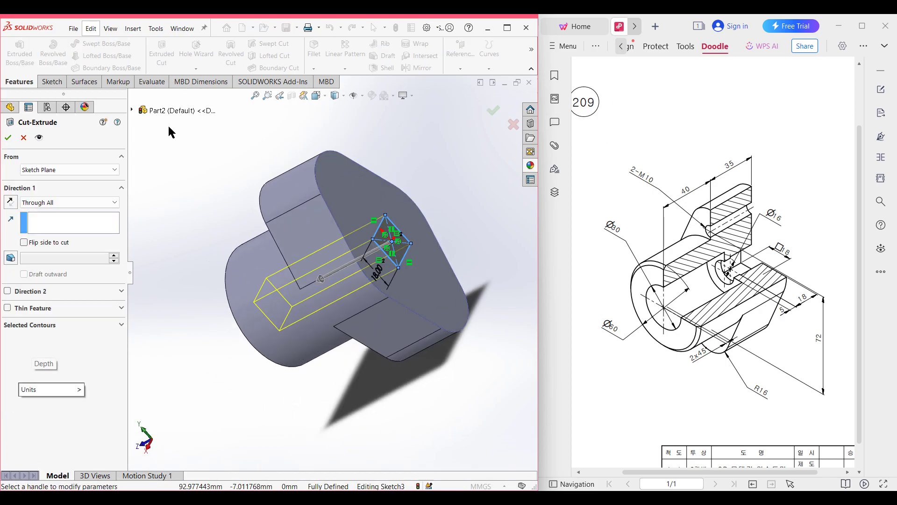
left_click(79, 200)
left_click(72, 213)
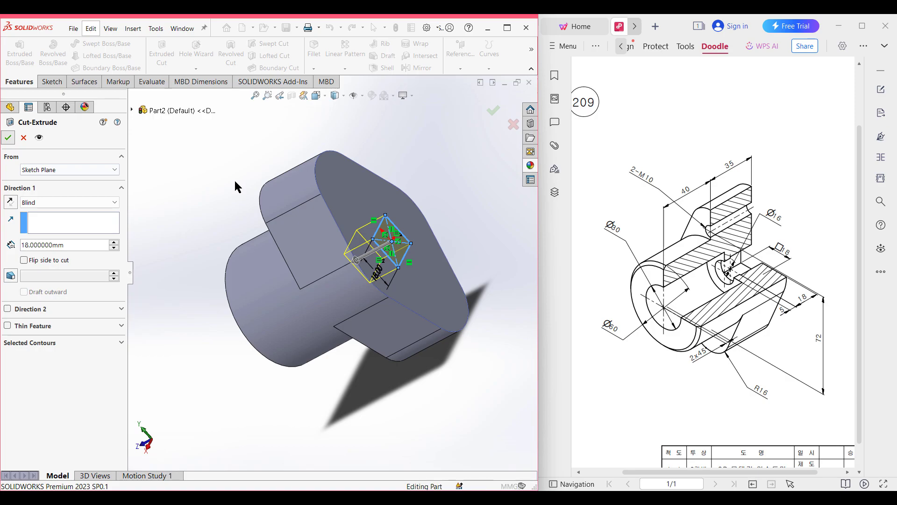
key("Return")
- Sketch a 16 mm diameter circle centred on the origin on the floor of the square recess
middle_click_drag(229, 170, 194, 197)
middle_click_drag(354, 193, 333, 243)
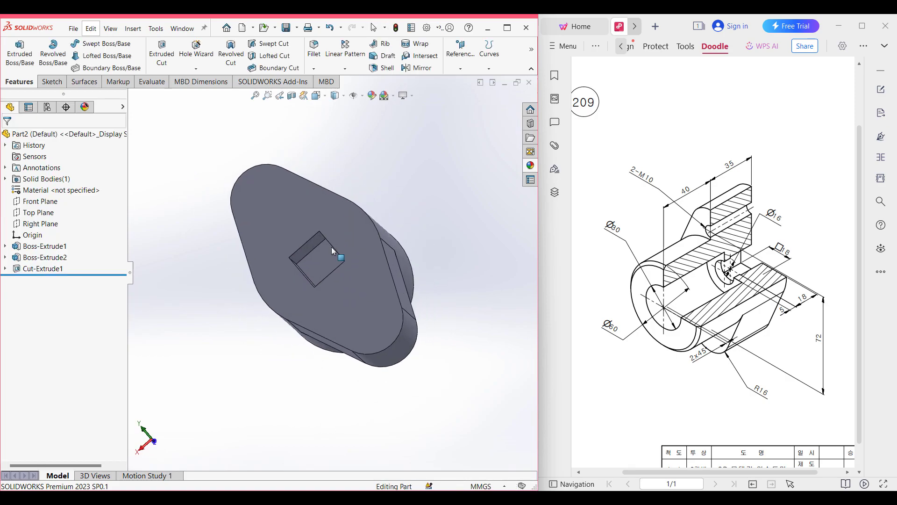
left_click(321, 265)
right_click(335, 263)
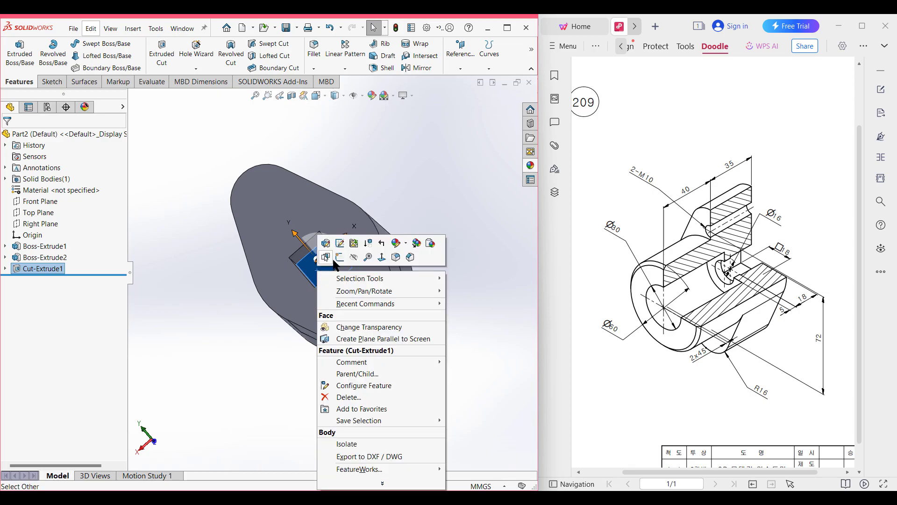
left_click(334, 260)
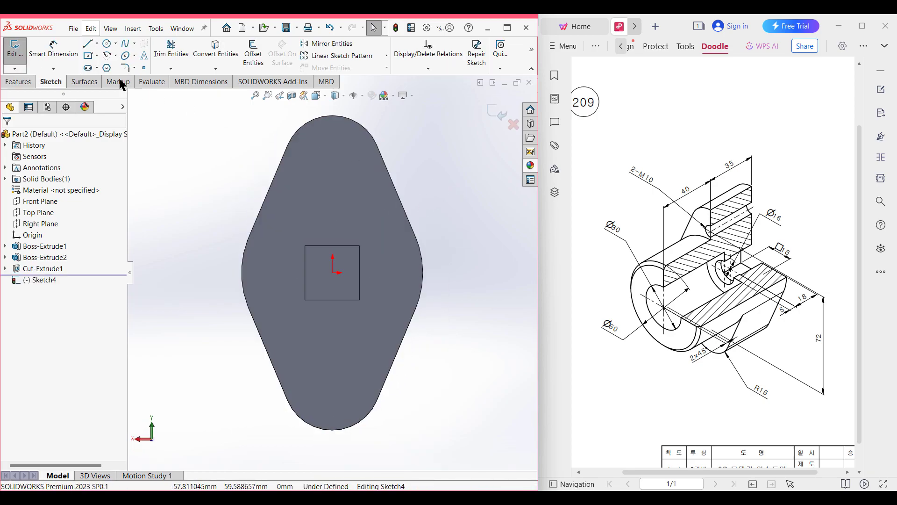
left_click(107, 43)
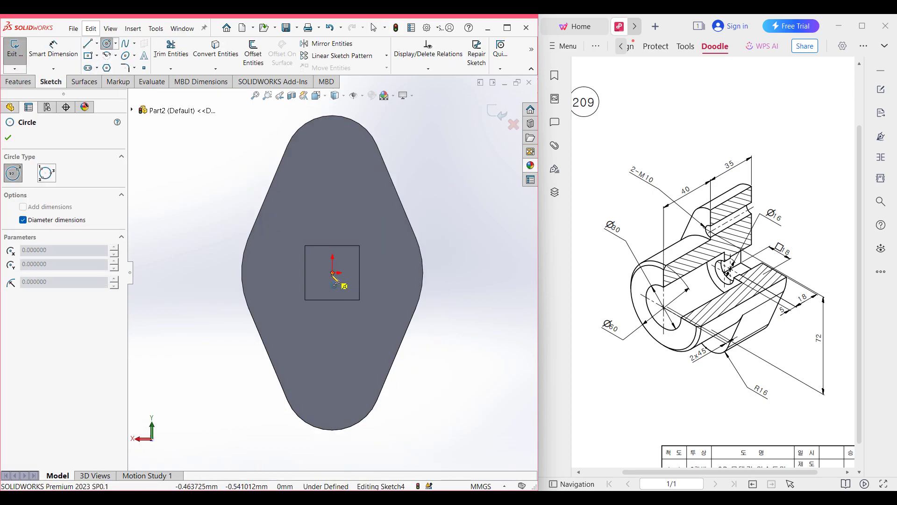
left_click(333, 273)
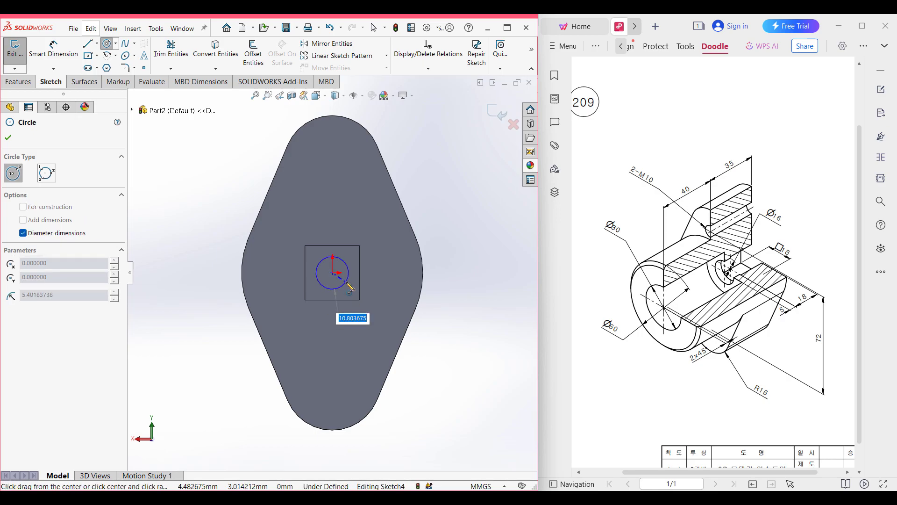
type("16")
key("Return")
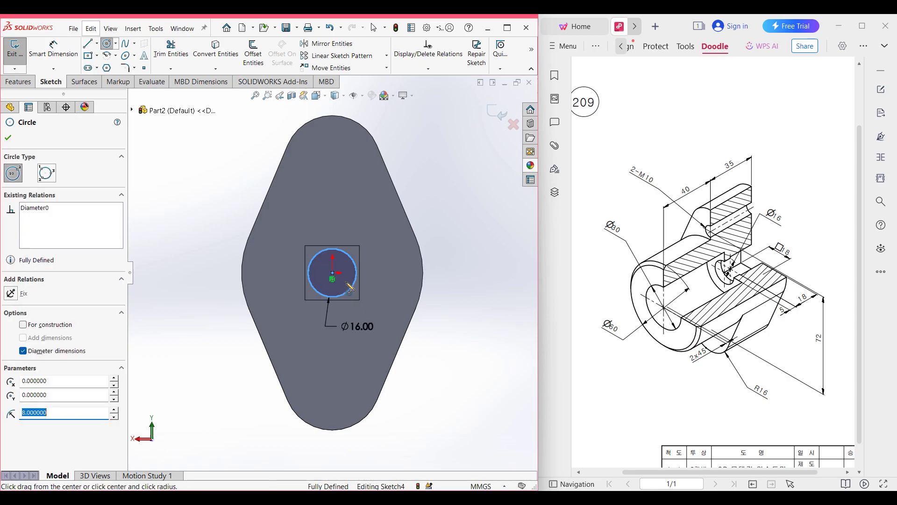
- Cut the 16 mm circle into the recess floor with a blind depth of 5 mm
key("ctrl+7")
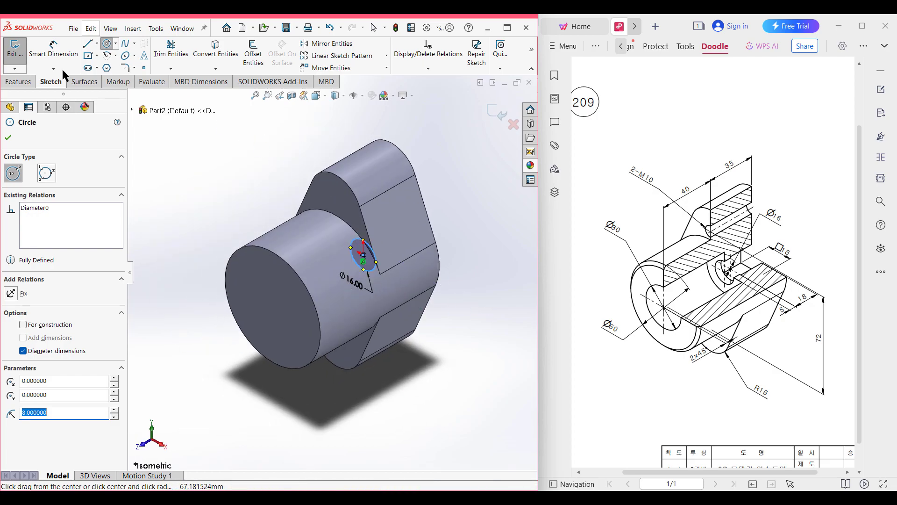
left_click(18, 82)
left_click(161, 52)
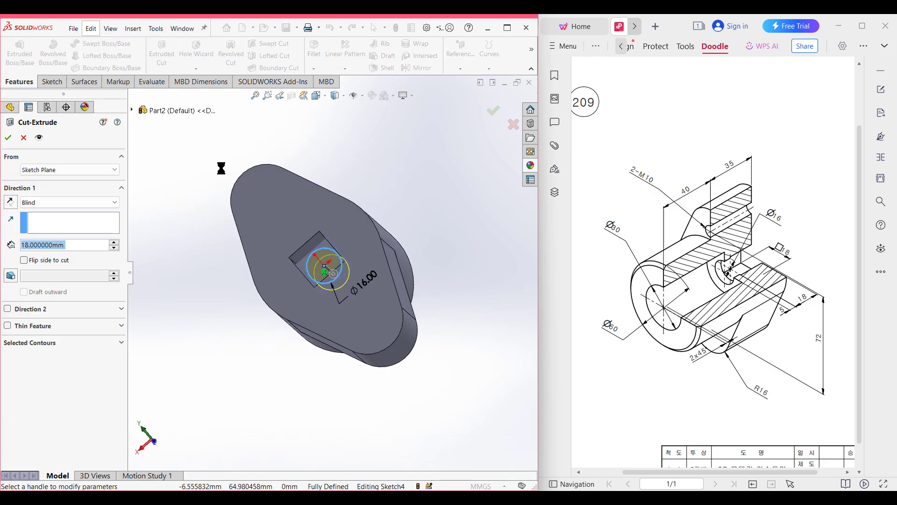
type("5")
key("Return")
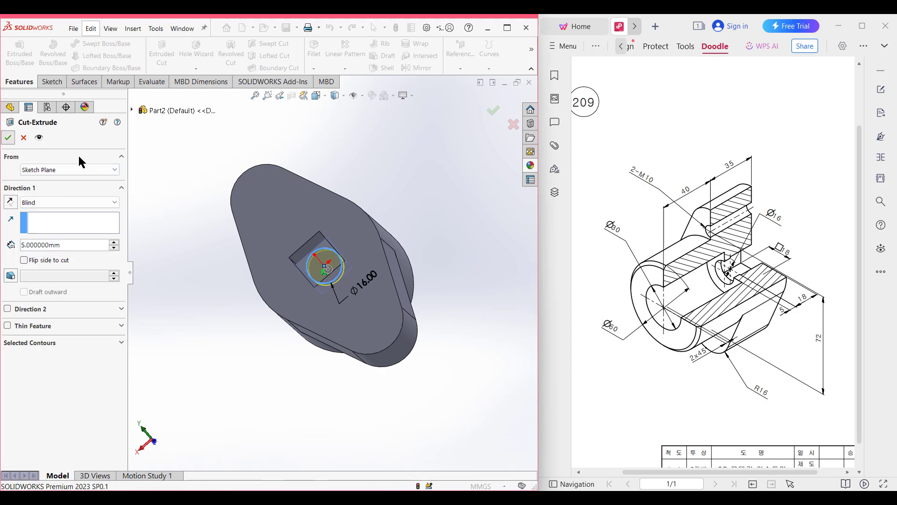
left_click(4, 137)
- Sketch a 30 mm diameter circle centred on the origin on the floor of the 16 mm round hole
left_click_drag(162, 200, 228, 252)
middle_click_drag(227, 251, 217, 249)
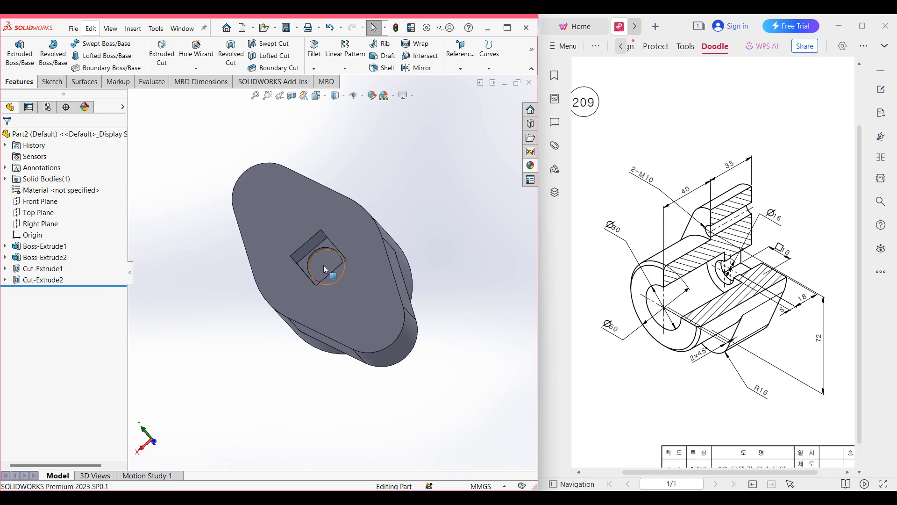
left_click(325, 266)
scroll(329, 254, "down", 4)
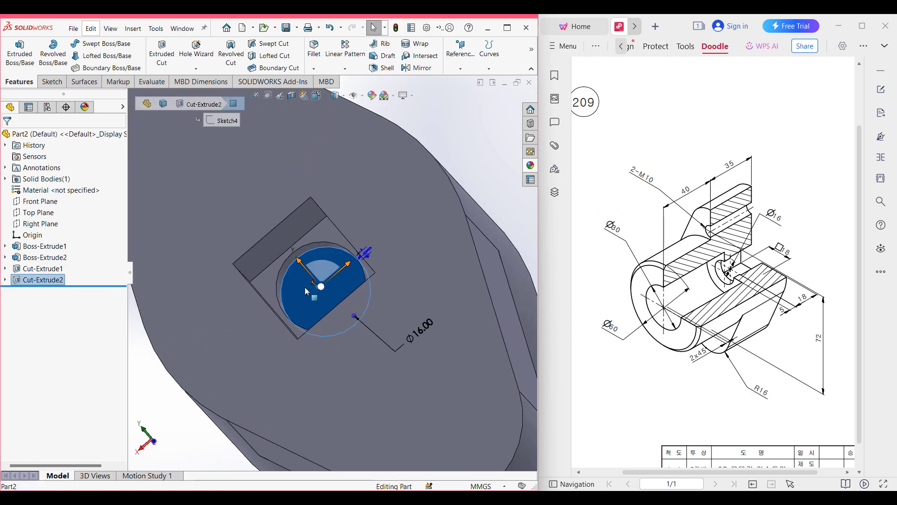
right_click(306, 291)
left_click(327, 276)
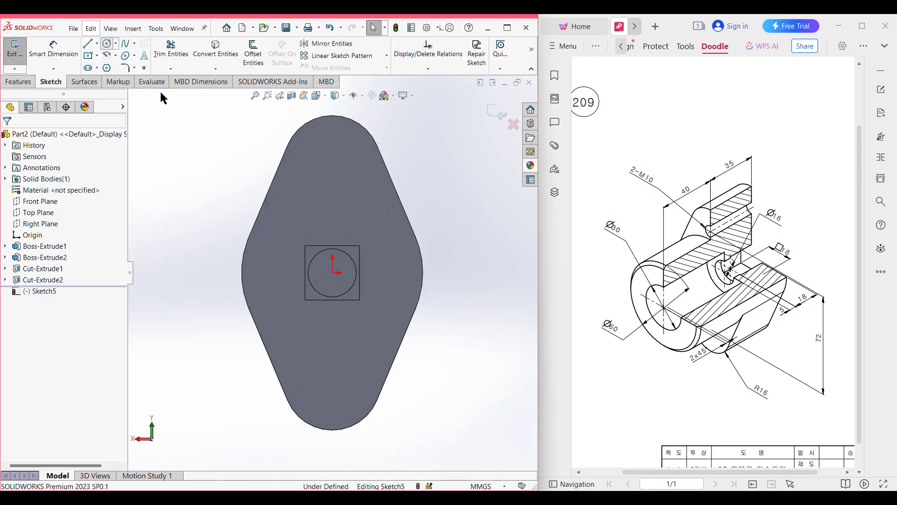
left_click(106, 43)
left_click(332, 272)
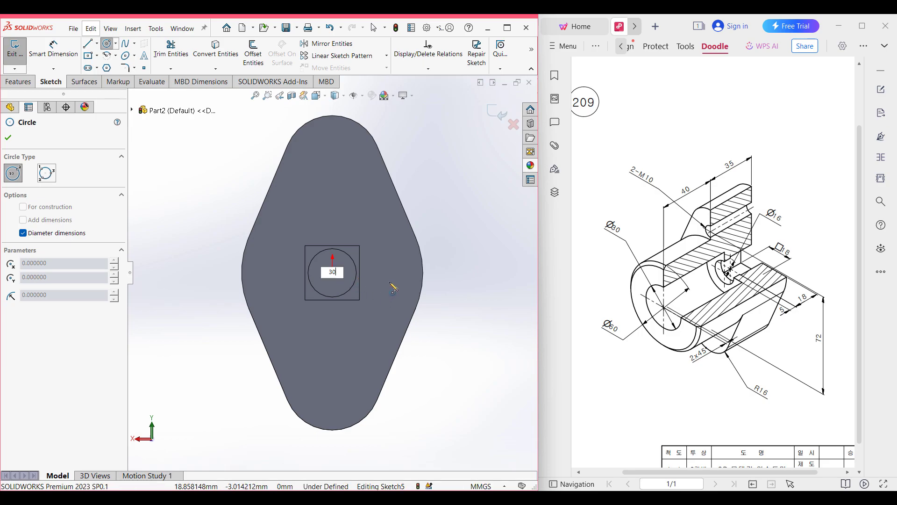
key("Return")
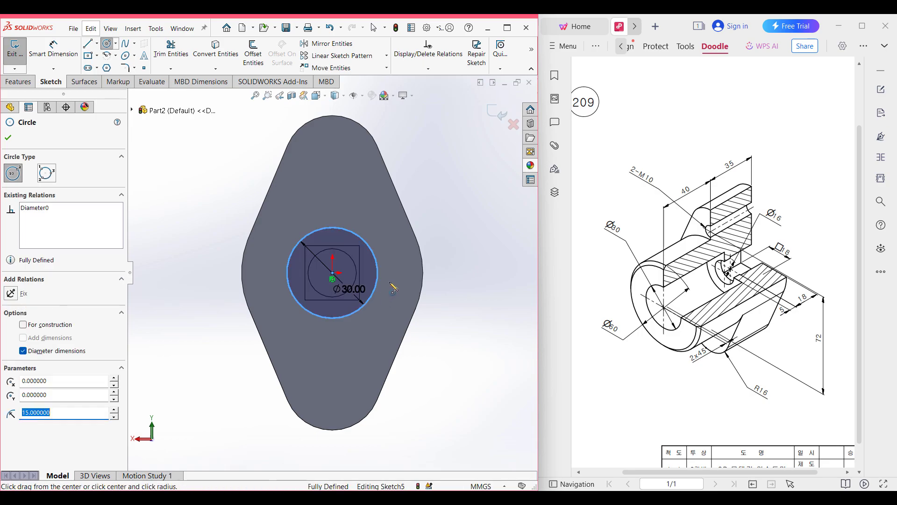
- Cut the 30 mm circle Through All, from the 16 mm hole's floor out through the cylinder's front face
key("ctrl+7")
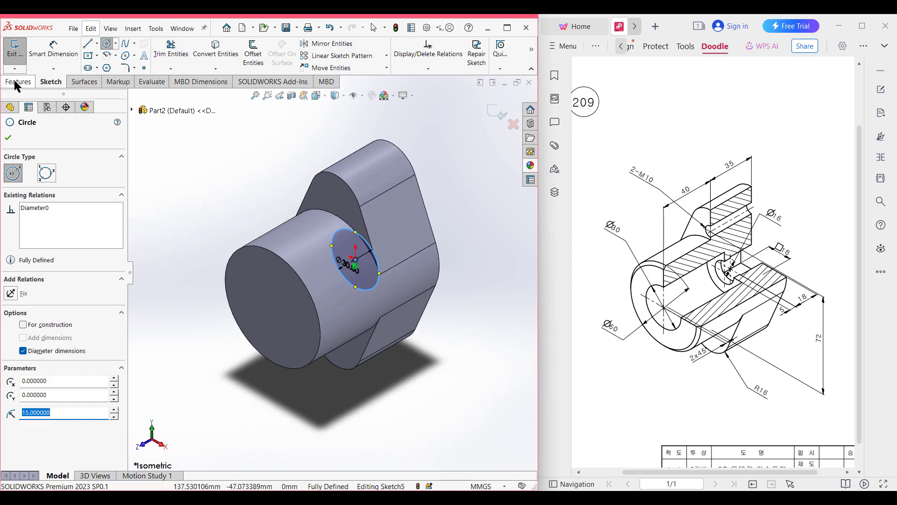
left_click(17, 83)
left_click(161, 58)
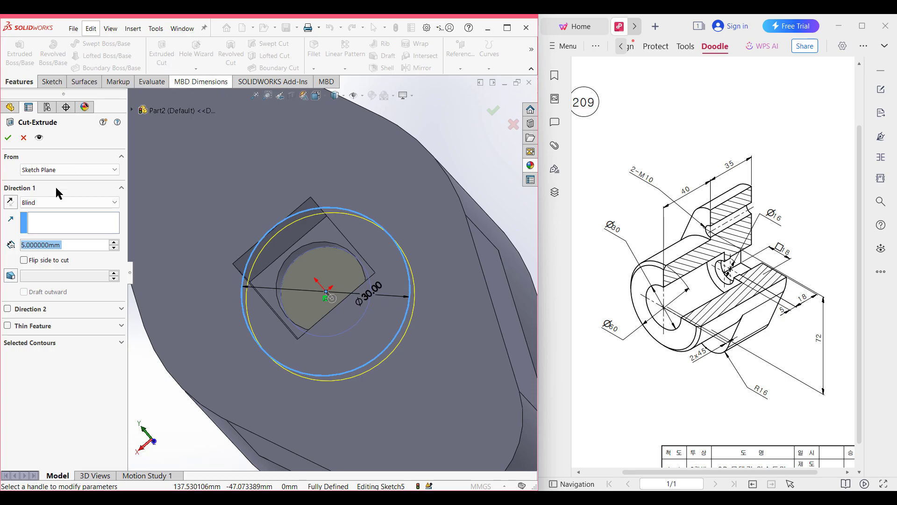
left_click(62, 202)
left_click(75, 218)
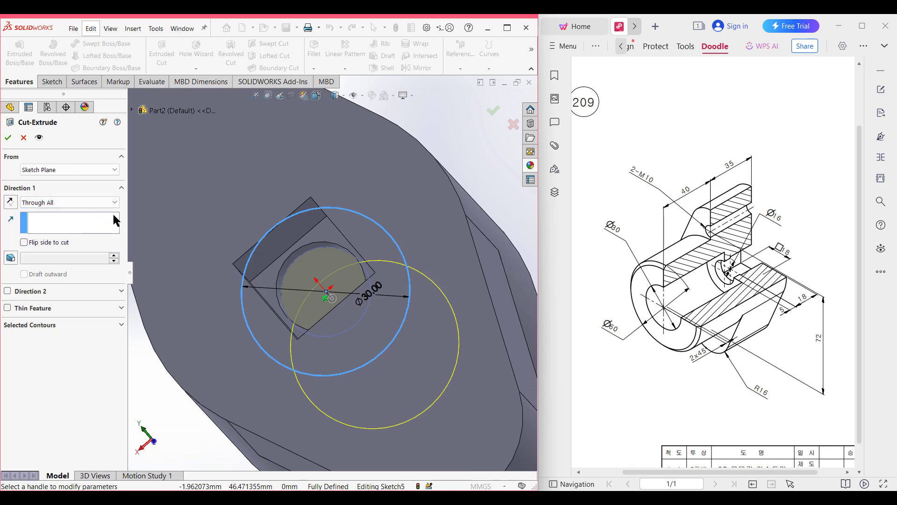
key("f")
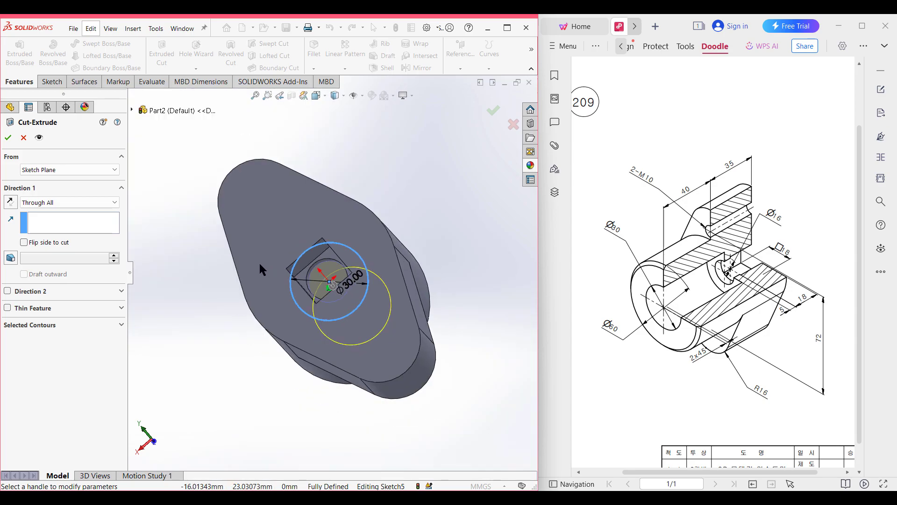
key("ctrl+7")
left_click(8, 136)
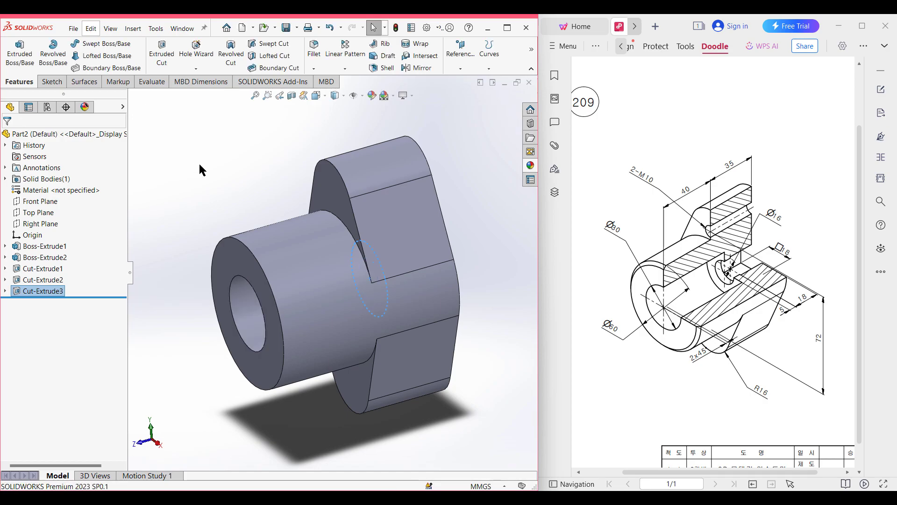
- Chamfer the outer edge of the cylinder's front face by 2 mm at 45°
key("ctrl+7")
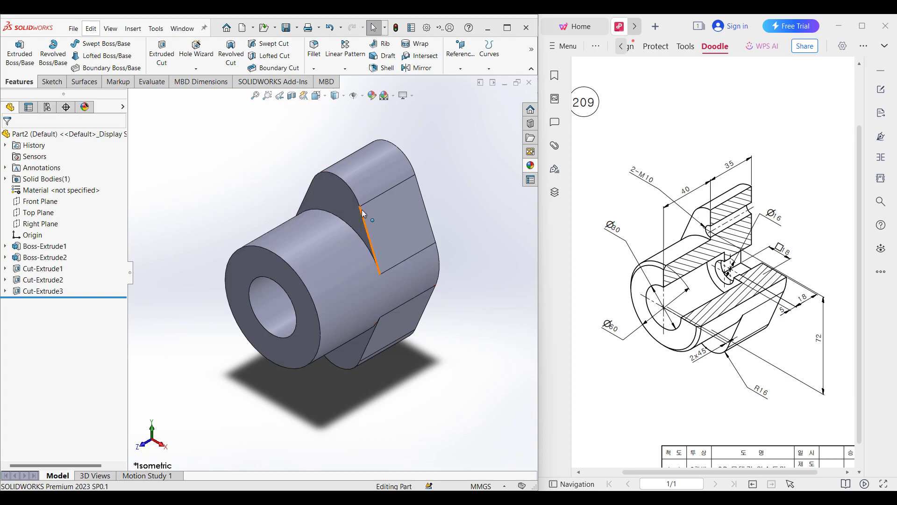
left_click(315, 69)
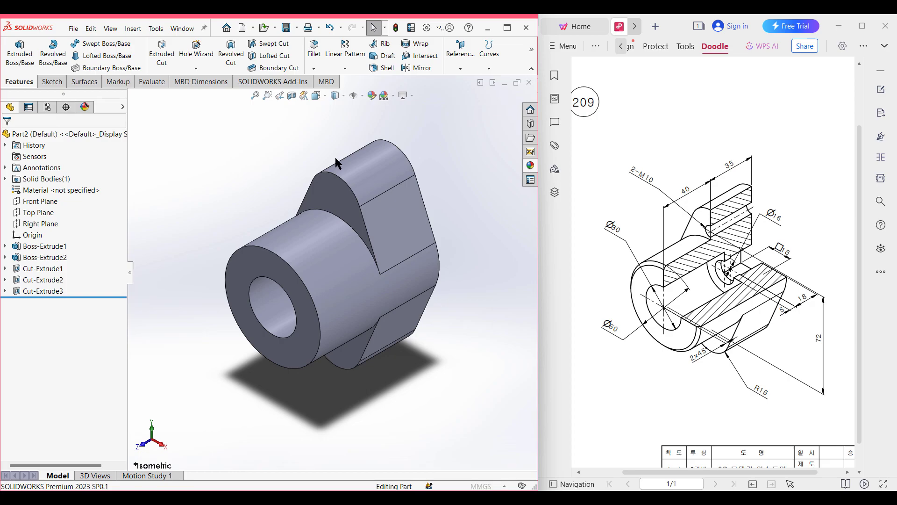
type("2")
key("Return")
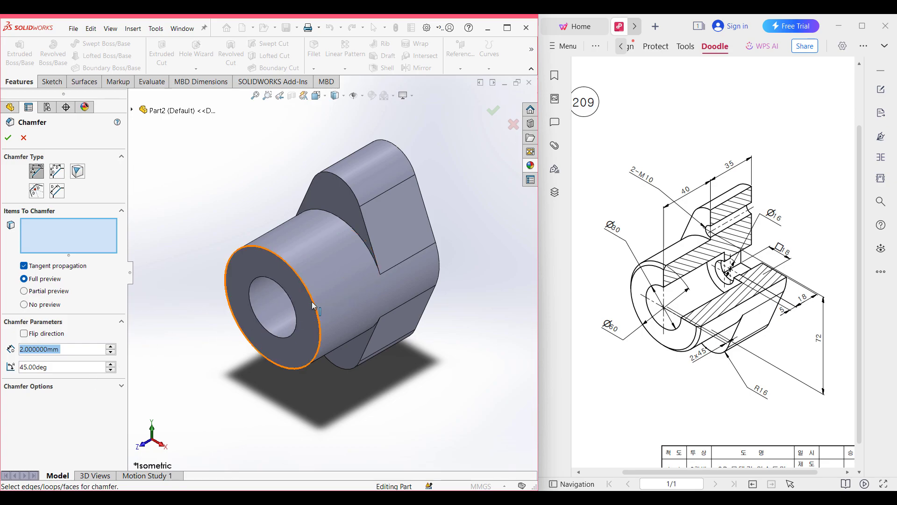
left_click(236, 325)
left_click(8, 137)
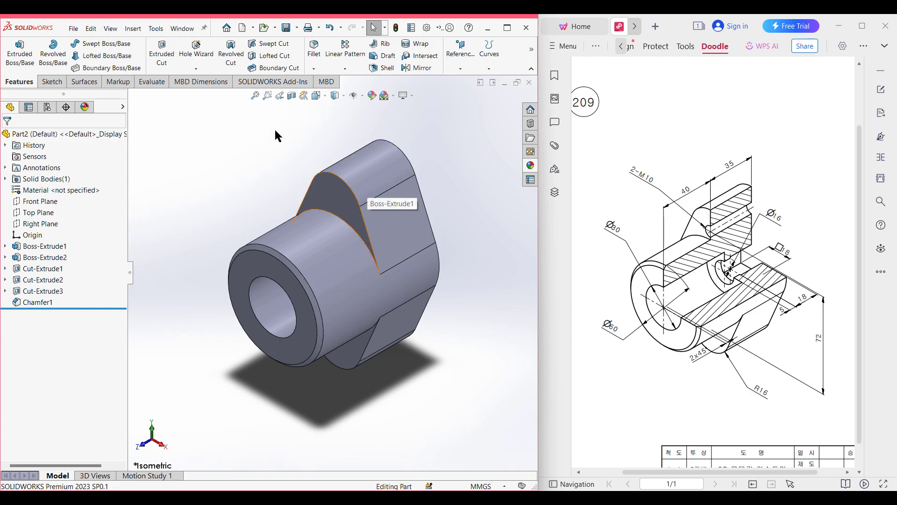
- Set up a Hole Wizard hole as an ANSI Metric tap drill of size M10x1.0
mouse_move(653, 166)
left_mouse_down()
mouse_move(636, 183)
mouse_move(653, 159)
left_mouse_up()
key("ctrl+z")
left_click(199, 53)
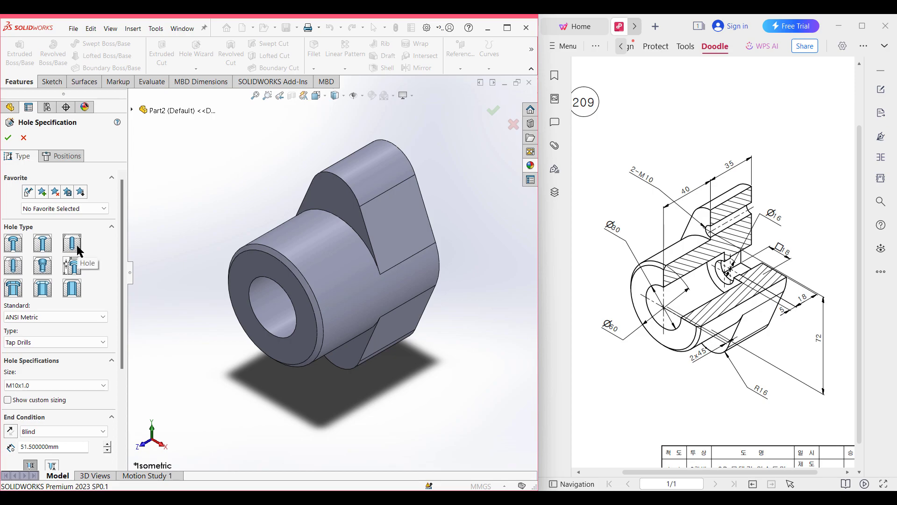
left_click(63, 341)
left_click(41, 383)
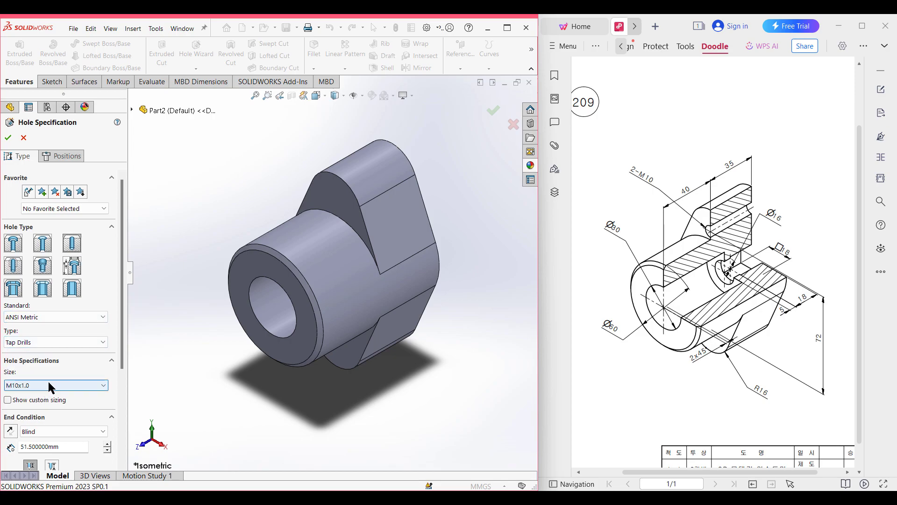
left_click(50, 383)
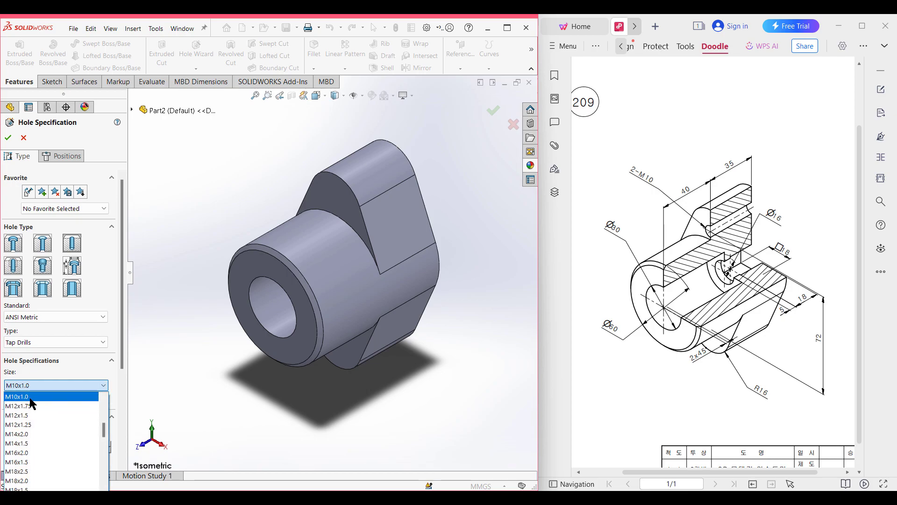
scroll(28, 416, "up", 1)
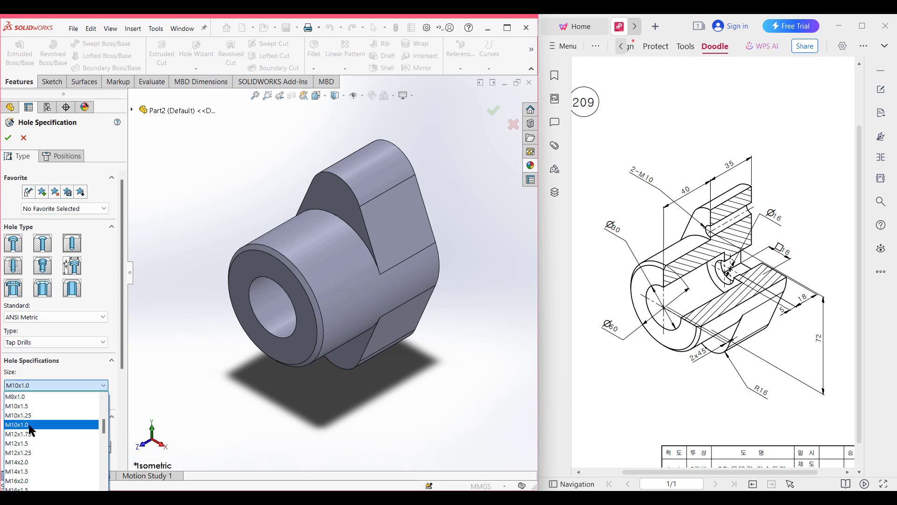
left_click(29, 425)
- Place the M10x1.0 tap drill holes with a 3D sketch at the arc centres of both flange lobes and create them
left_click(58, 154)
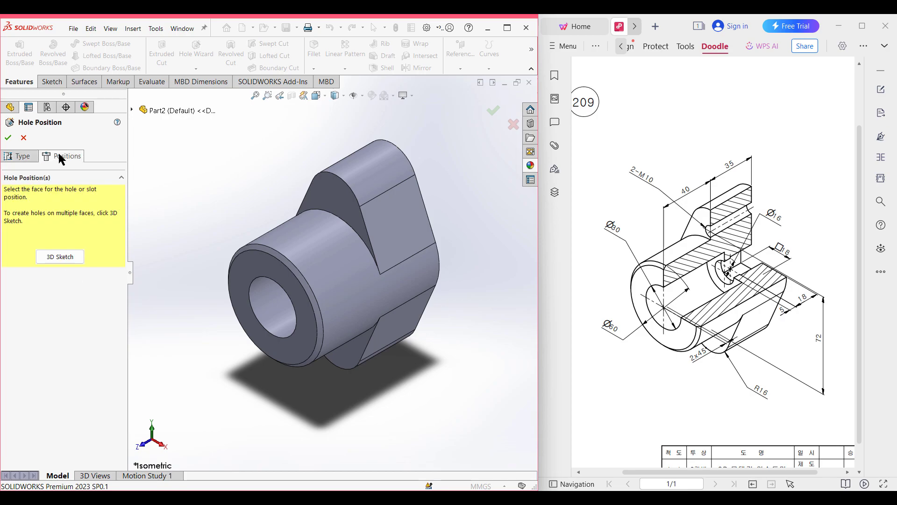
left_click(56, 254)
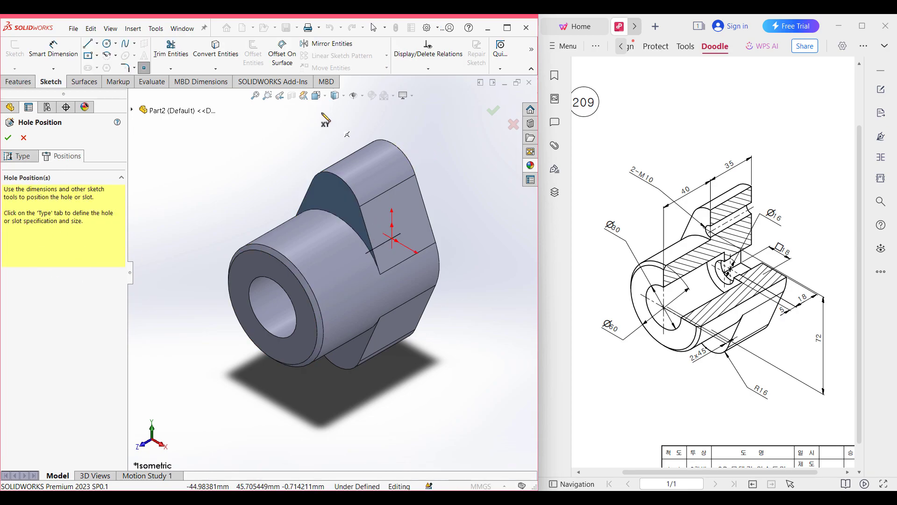
left_click(316, 97)
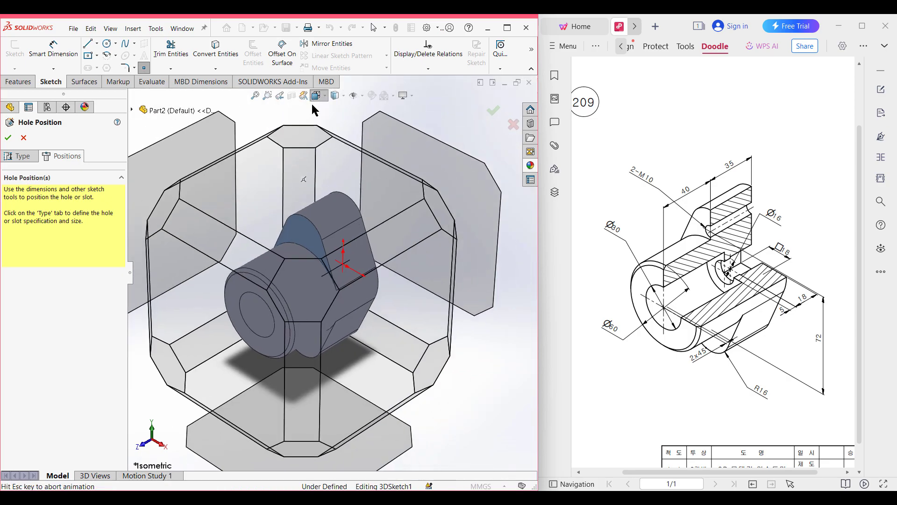
left_click(211, 344)
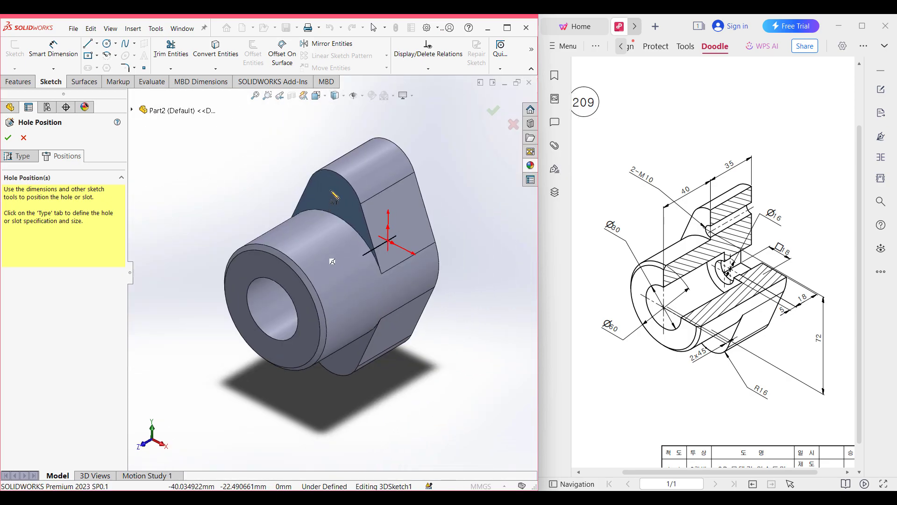
left_click(345, 121)
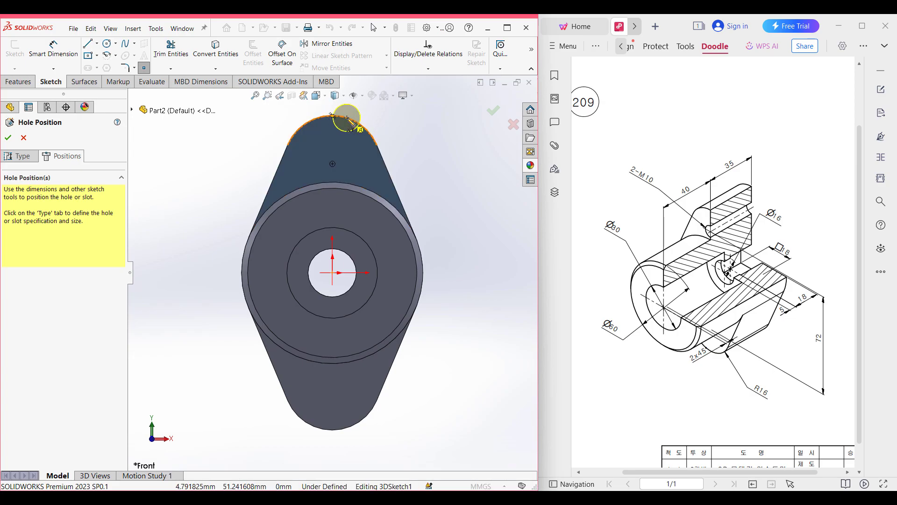
left_click(332, 164)
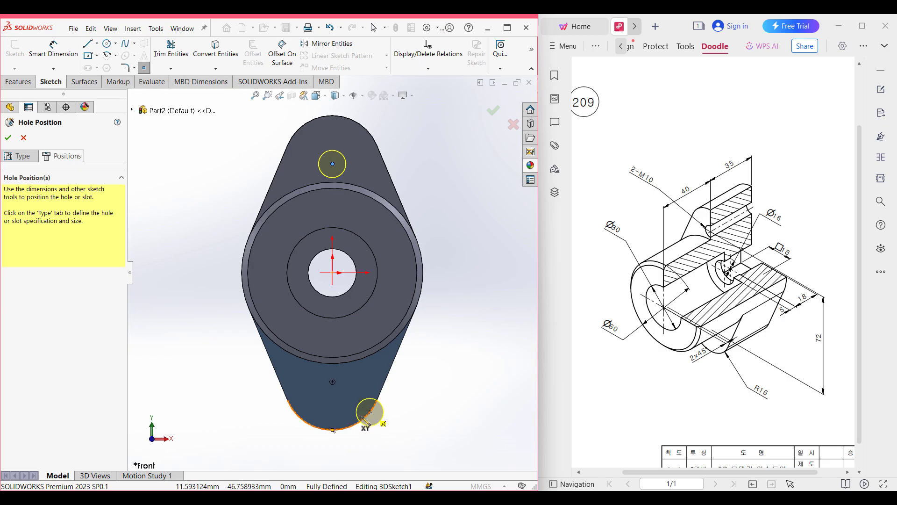
left_click(332, 382)
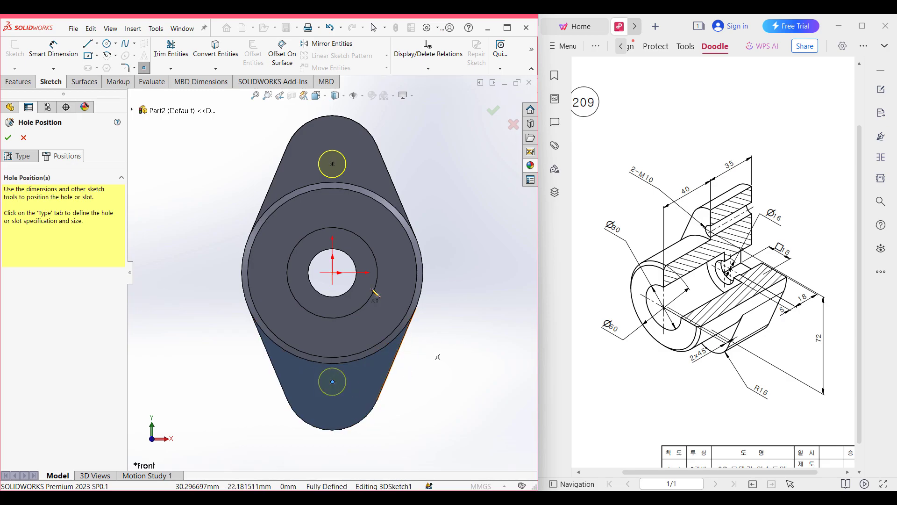
left_click(9, 138)
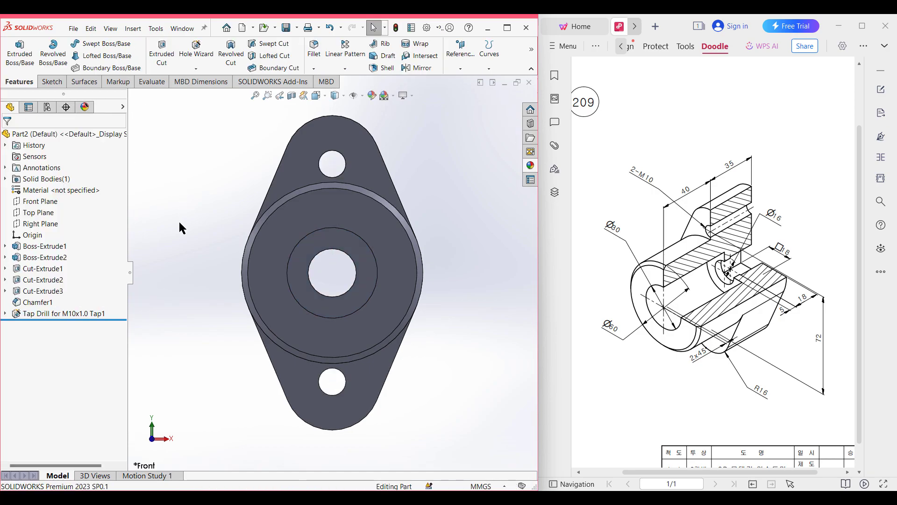
key("ctrl+7")
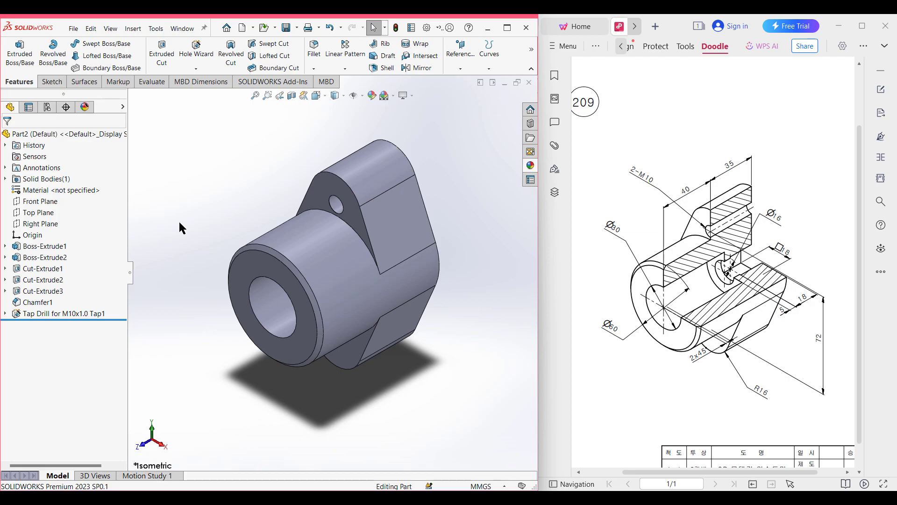